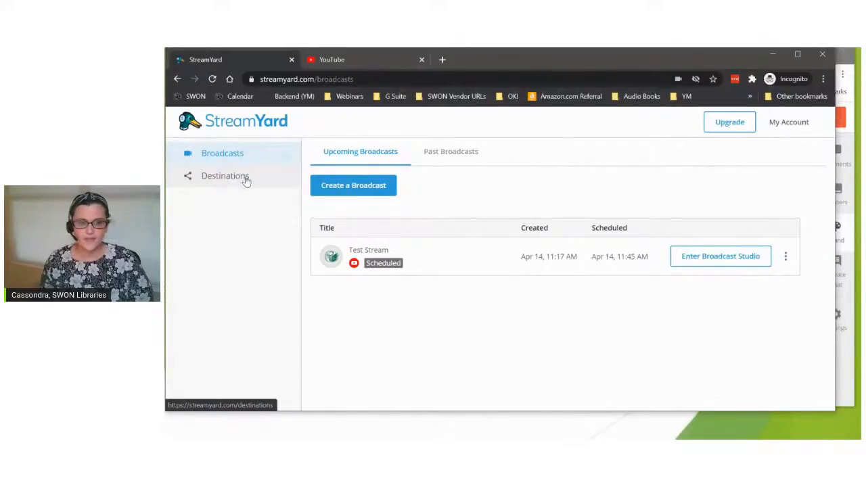
# - Review the platforms that can be connected as a new streaming destination, and return to the upcoming broadcasts
pyautogui.click(245, 176)
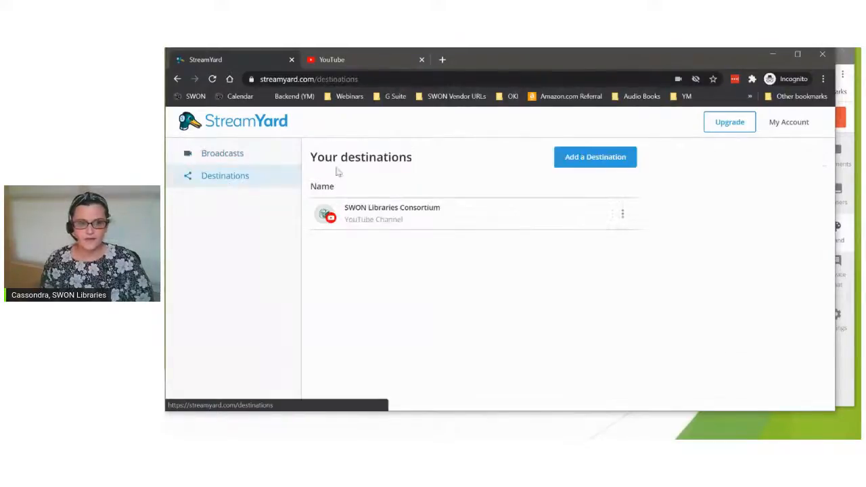
pyautogui.click(613, 164)
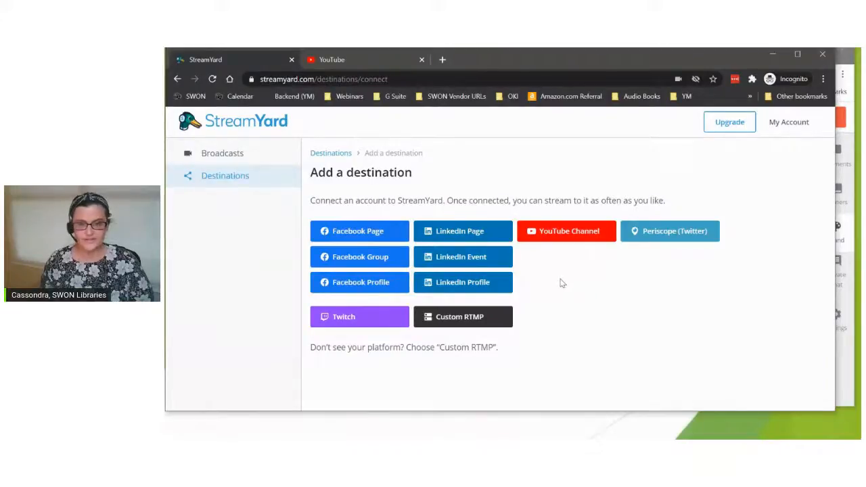
pyautogui.click(234, 157)
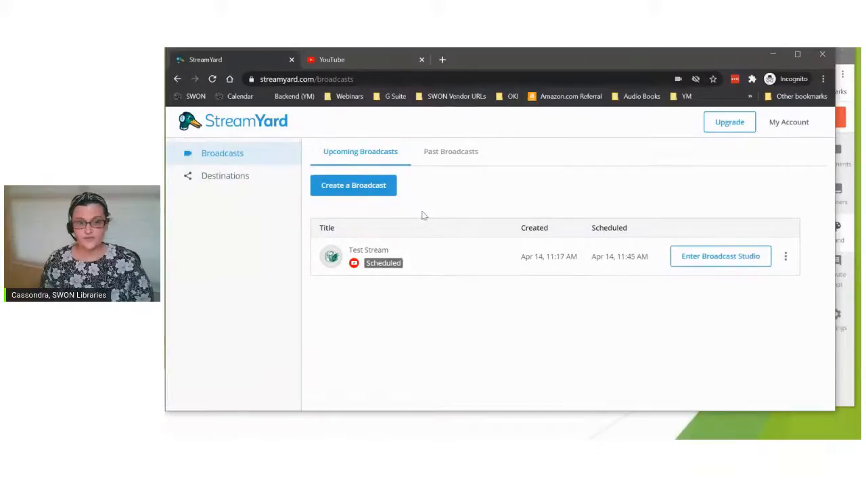
# - Create a broadcast to the SWON Libraries Consortium YouTube channel titled "Test Demo" with privacy set to Private
pyautogui.click(372, 193)
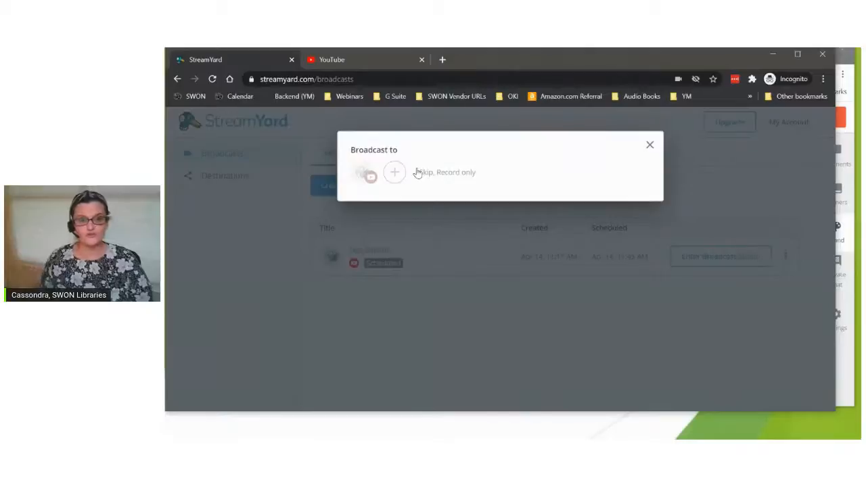
pyautogui.click(368, 184)
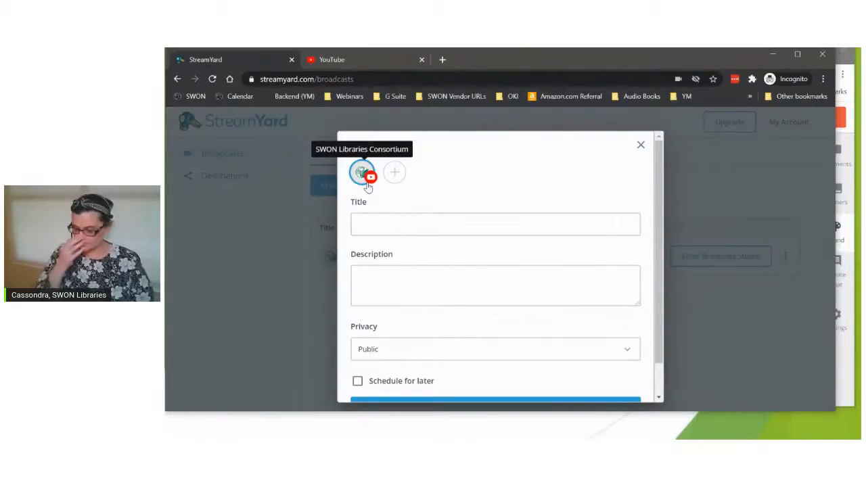
pyautogui.click(391, 215)
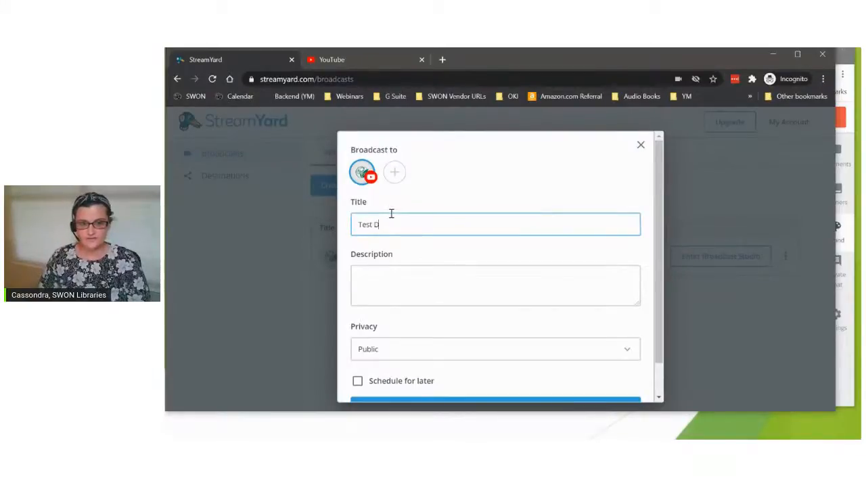
pyautogui.scroll(-1, 440, 304)
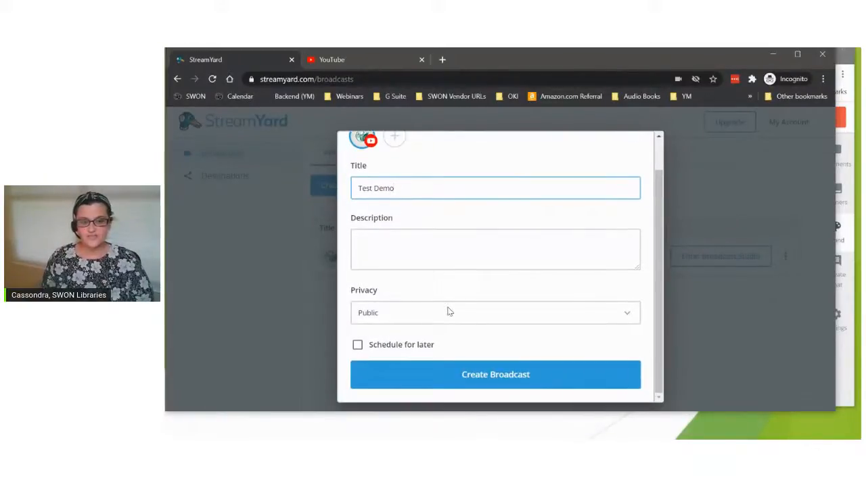
pyautogui.click(449, 312)
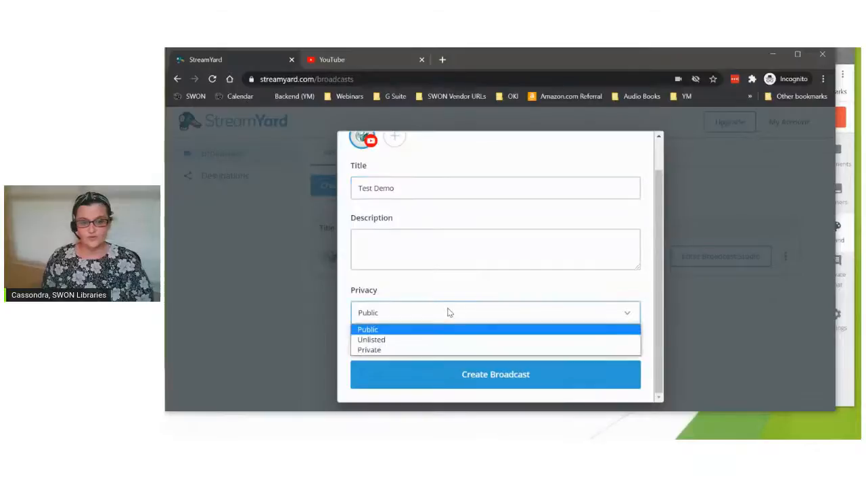
pyautogui.click(480, 350)
pyautogui.click(505, 375)
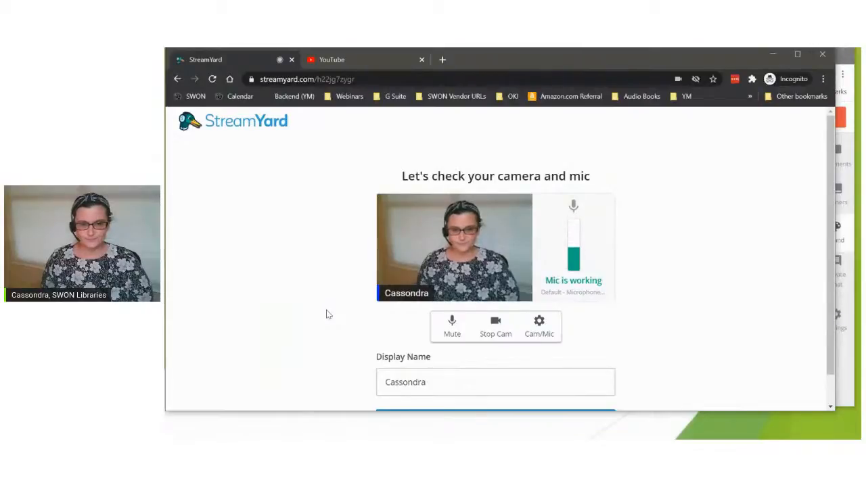
# - Check the mic and speaker in the audio settings, and enter the broadcast studio
pyautogui.click(540, 326)
pyautogui.click(329, 188)
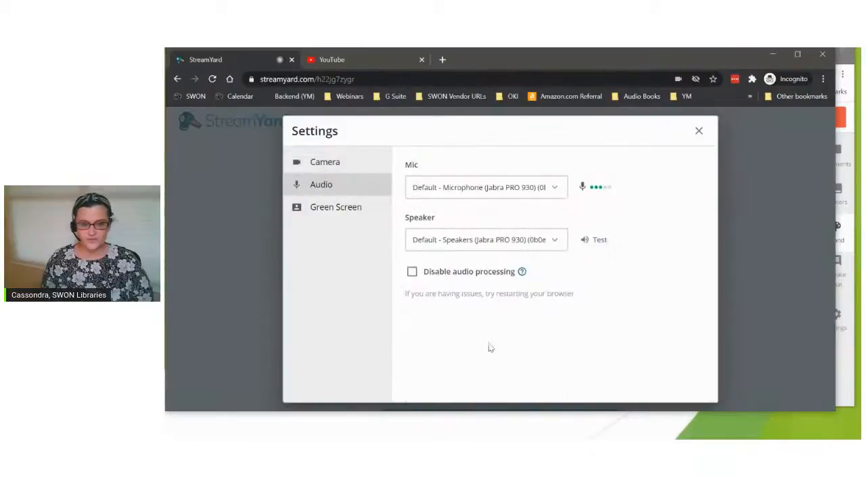
pyautogui.click(699, 131)
pyautogui.scroll(-1, 635, 304)
pyautogui.scroll(-1, 635, 305)
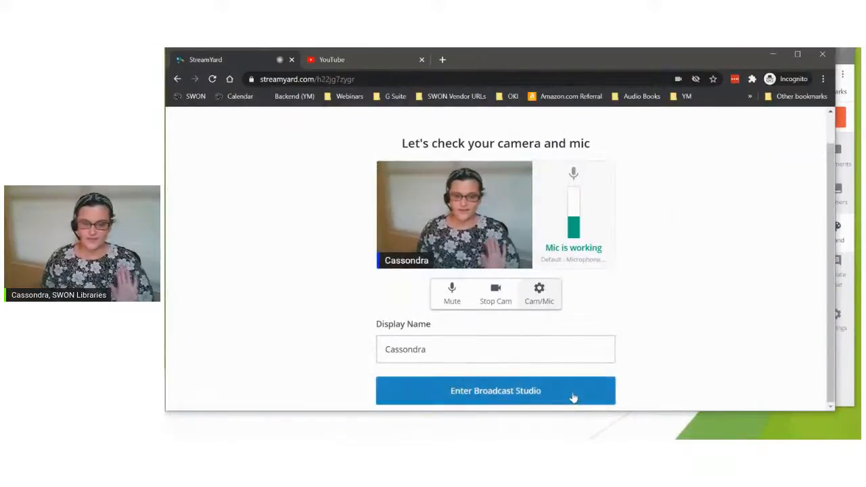
pyautogui.click(571, 399)
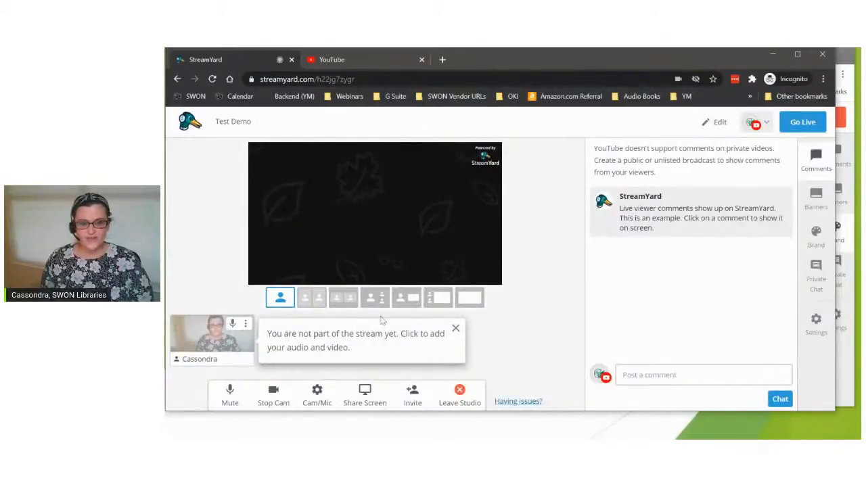
# - Put the host's camera feed on the stream and take it off again
pyautogui.click(207, 340)
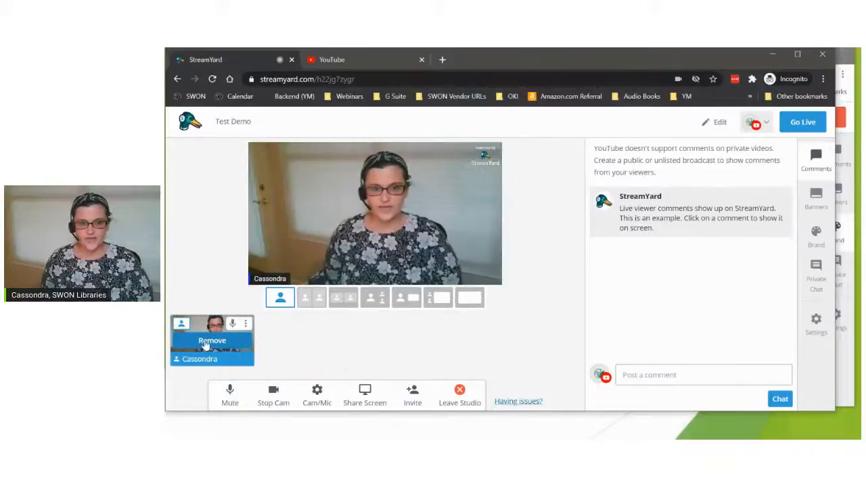
pyautogui.click(206, 343)
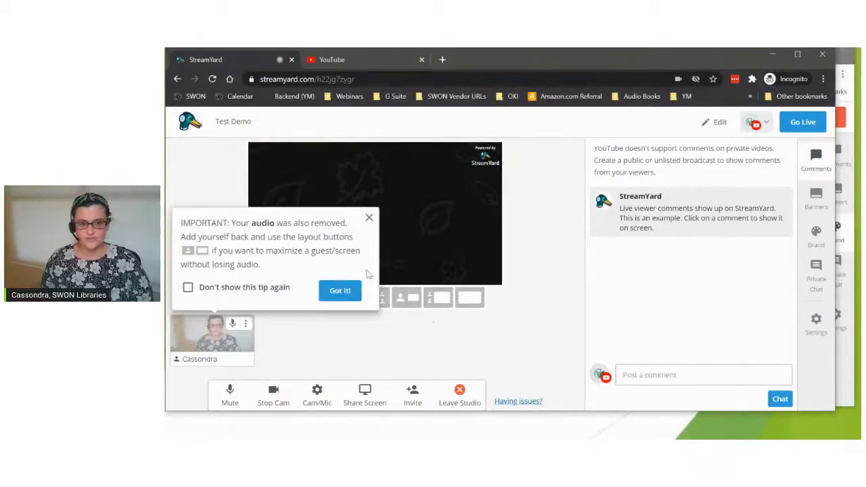
# - Share the "Untitled document - Google Docs" Chrome tab in the studio, minimize its window and dismiss the audio tip
pyautogui.click(362, 393)
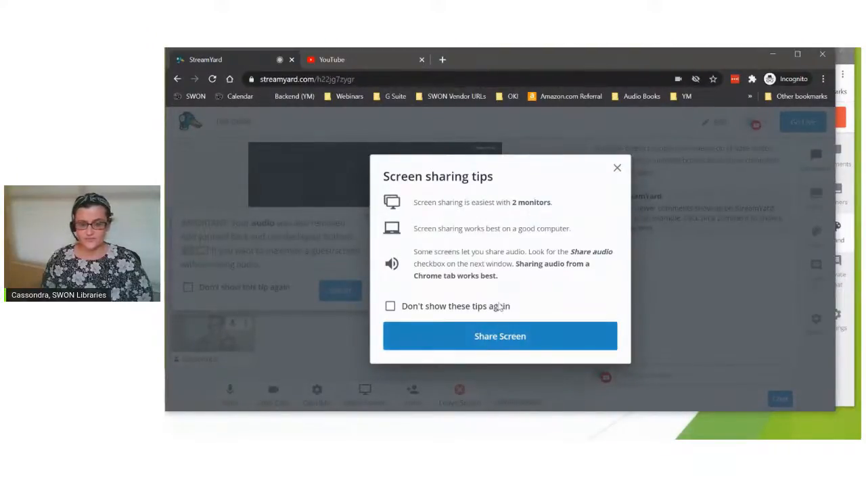
pyautogui.click(520, 340)
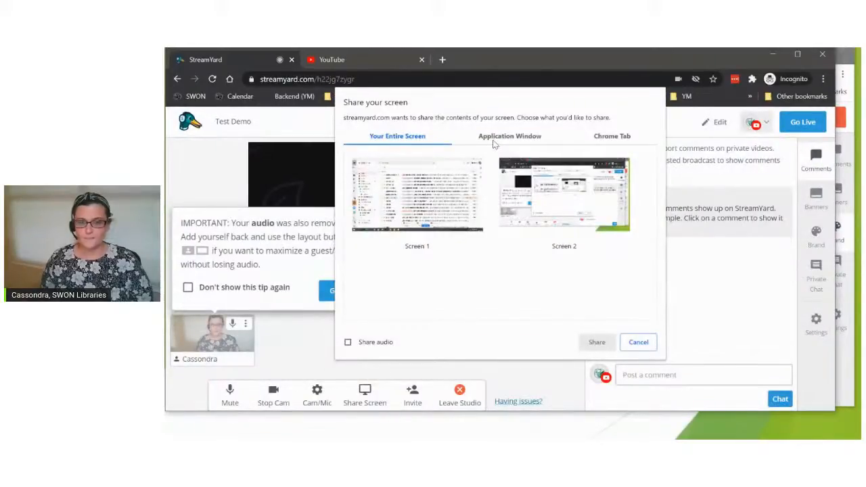
pyautogui.click(600, 142)
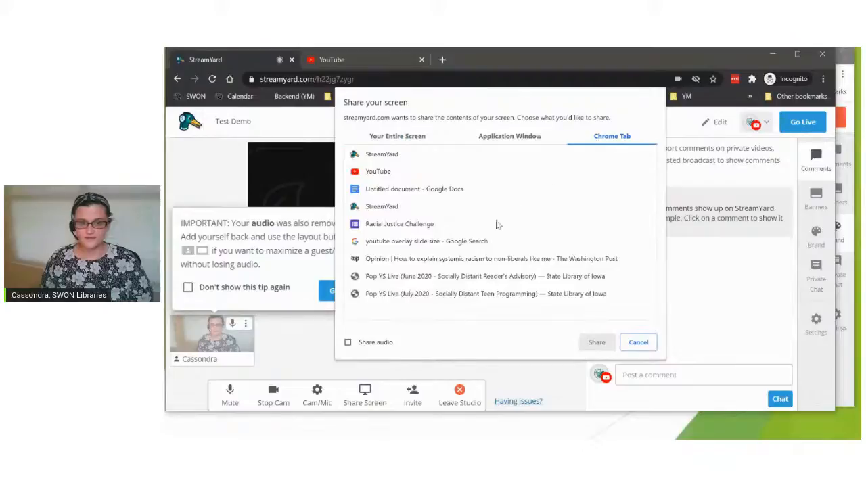
pyautogui.click(387, 190)
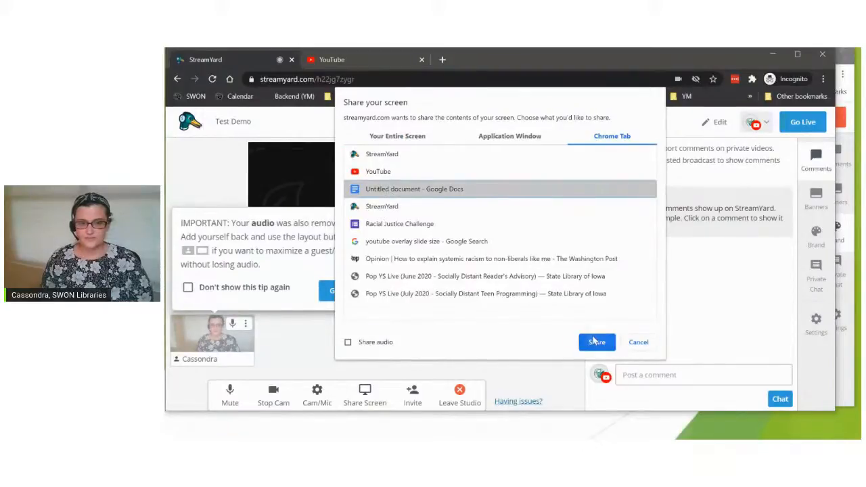
pyautogui.click(596, 342)
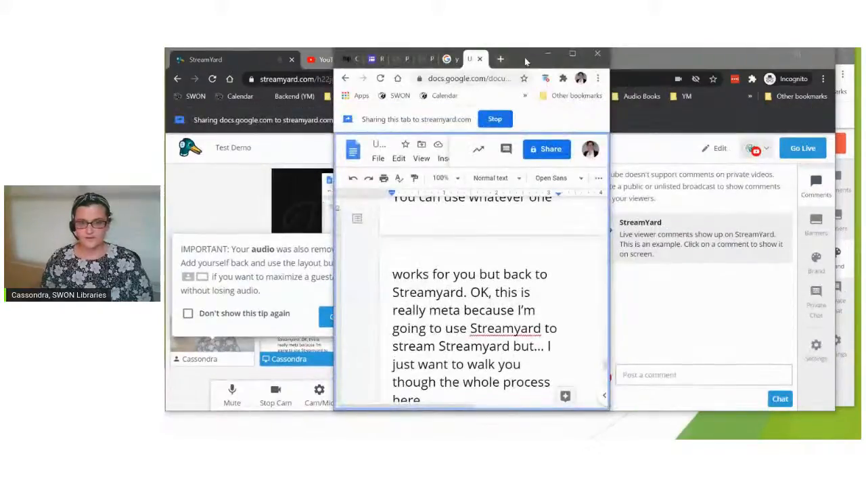
pyautogui.click(547, 54)
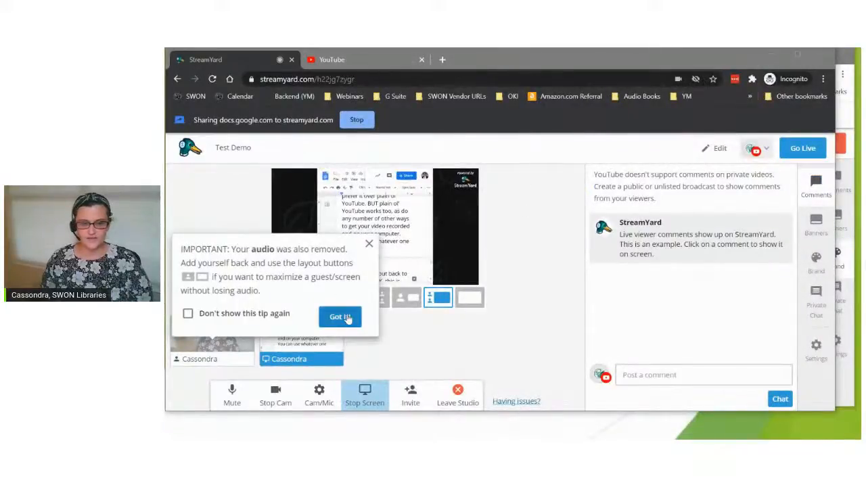
pyautogui.click(341, 317)
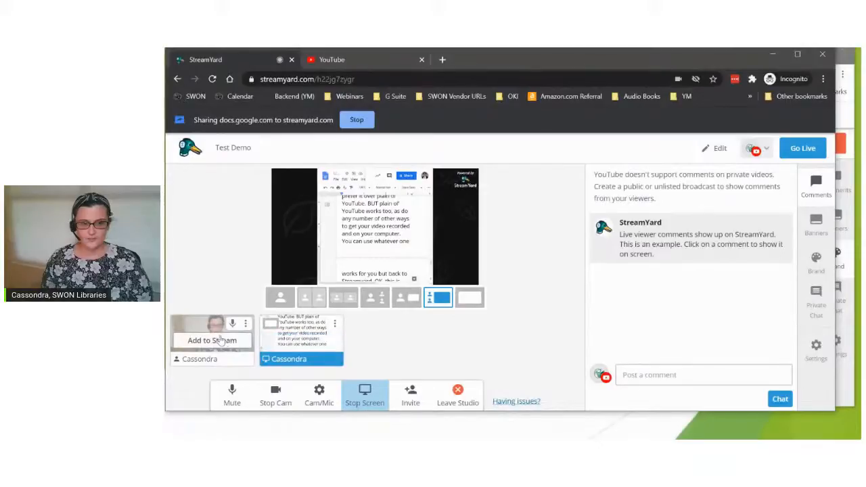
# - Toggle the camera feed on and off the stream, and remove the shared document from the stream
pyautogui.click(224, 342)
pyautogui.click(212, 342)
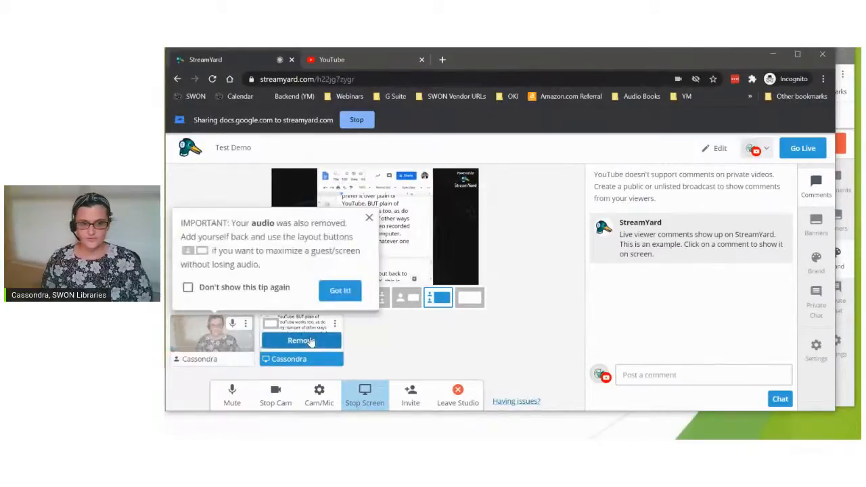
pyautogui.click(309, 341)
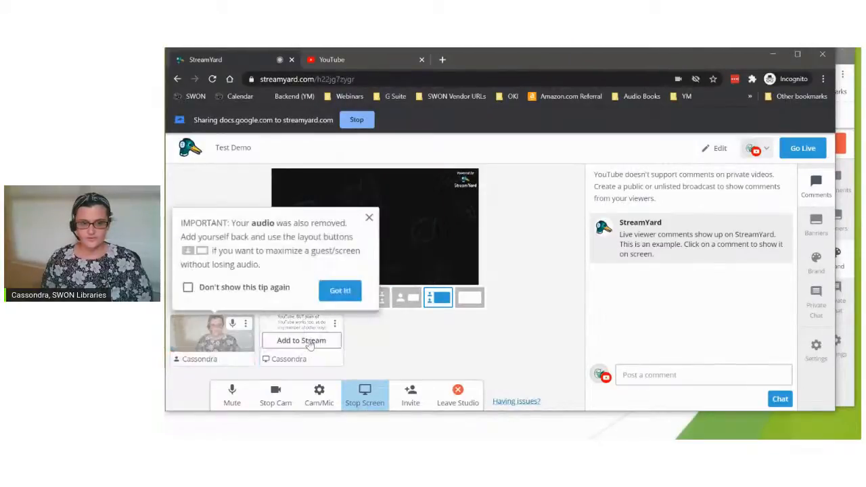
pyautogui.click(370, 218)
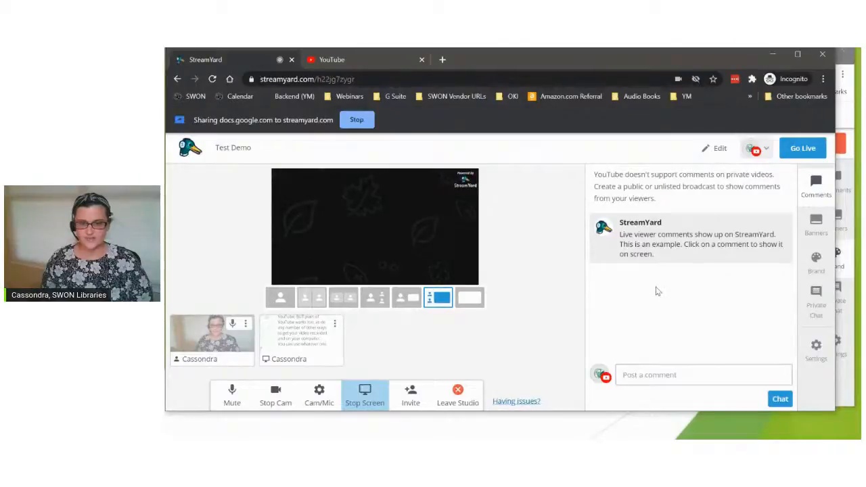
# - Demonstrate the two example banners and the "Hello World!" ticker on the stream, and hide them all again
pyautogui.click(814, 224)
pyautogui.click(677, 212)
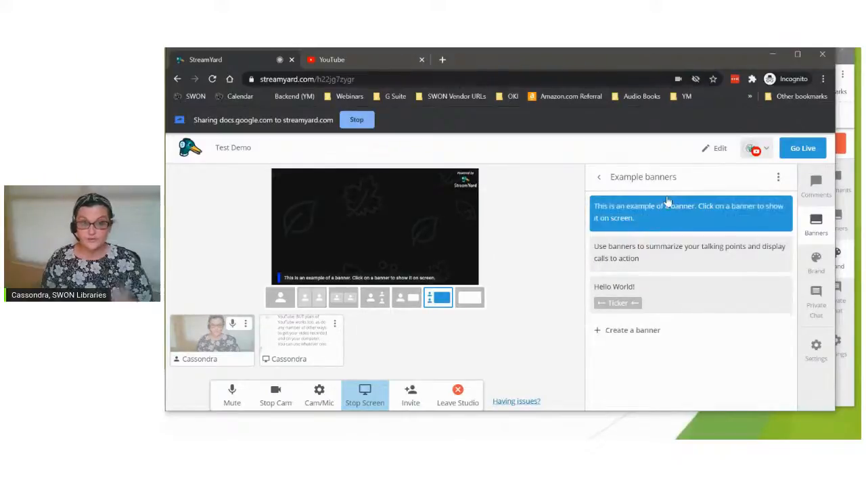
pyautogui.click(680, 252)
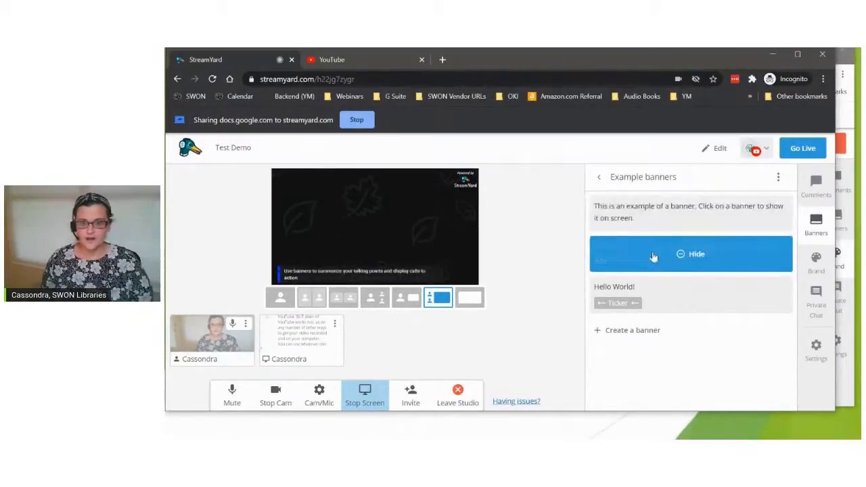
pyautogui.click(673, 291)
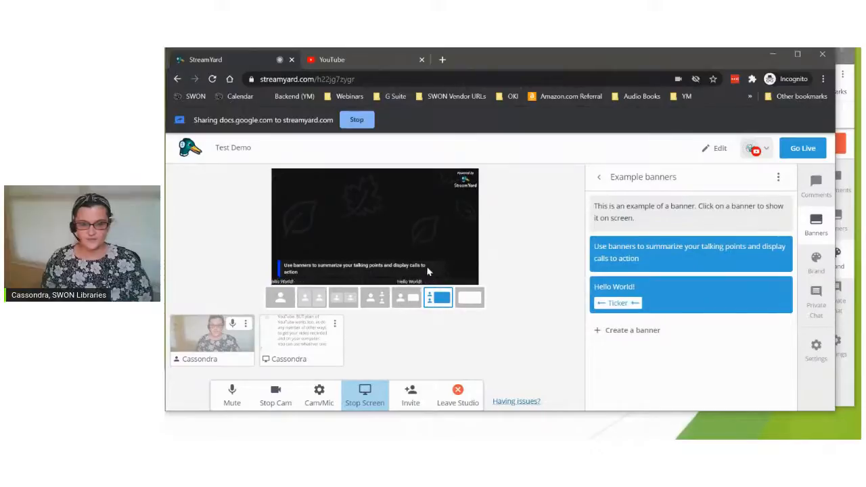
pyautogui.click(714, 256)
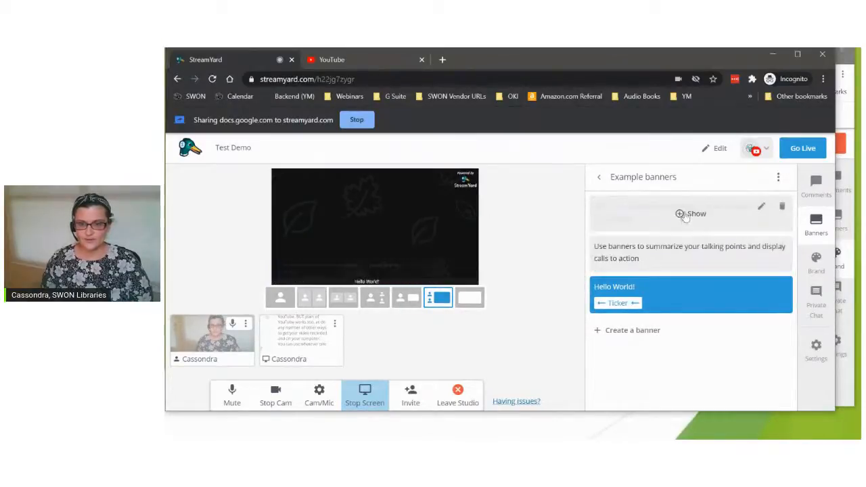
pyautogui.click(690, 222)
pyautogui.click(688, 297)
pyautogui.click(670, 218)
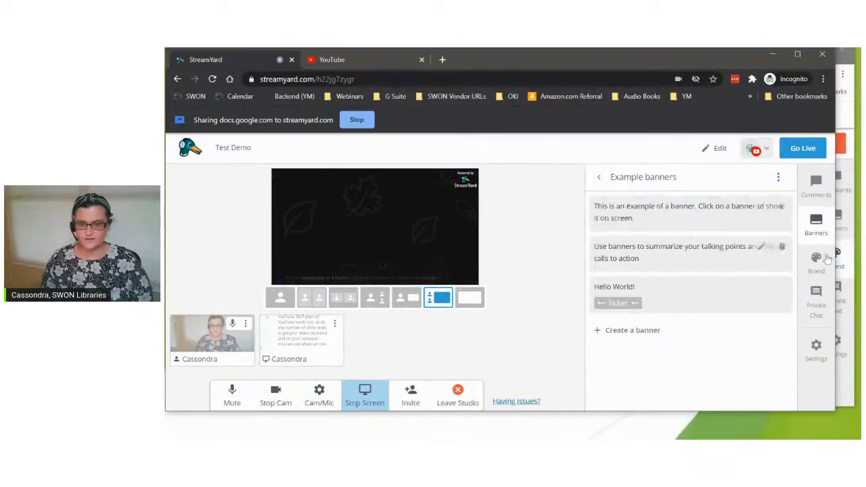
# - Add the camera feed to the stream and review the brand settings, trying the Default theme and returning to Minimal
pyautogui.click(817, 266)
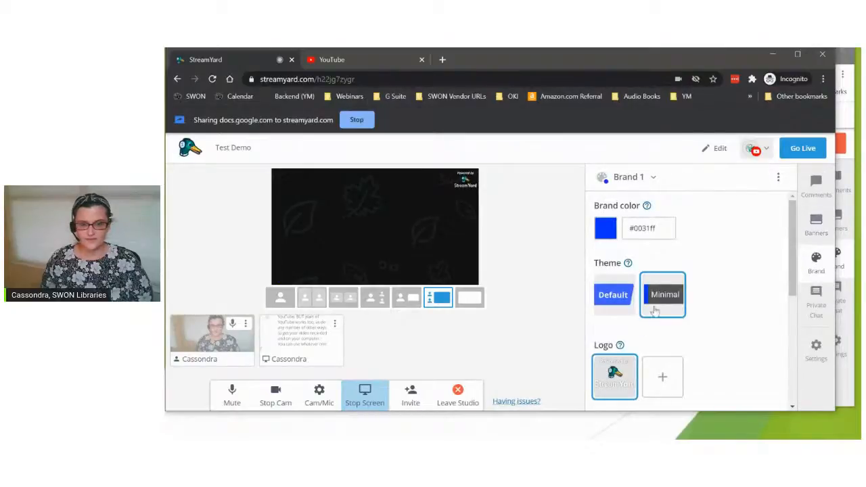
pyautogui.click(231, 344)
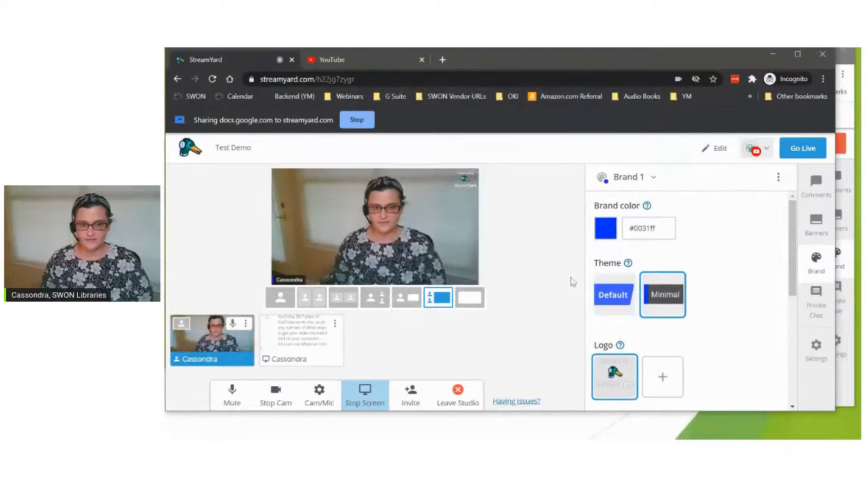
pyautogui.click(614, 293)
pyautogui.click(652, 298)
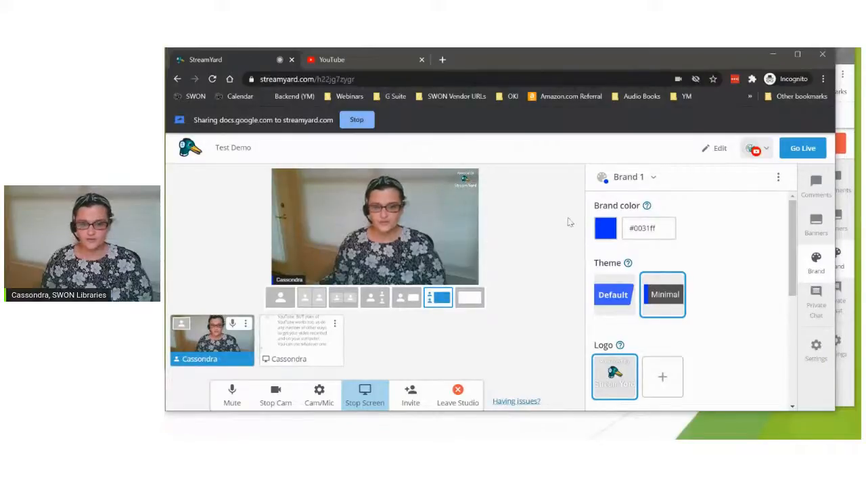
pyautogui.scroll(-5, 721, 305)
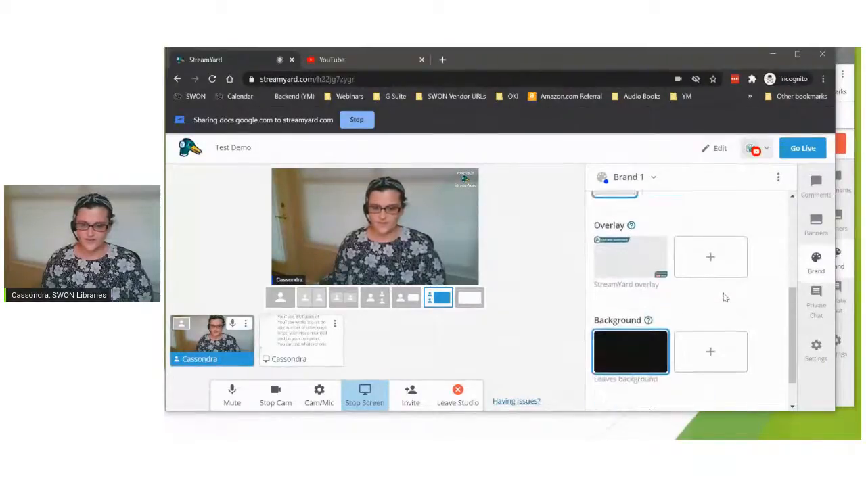
pyautogui.scroll(-2, 725, 298)
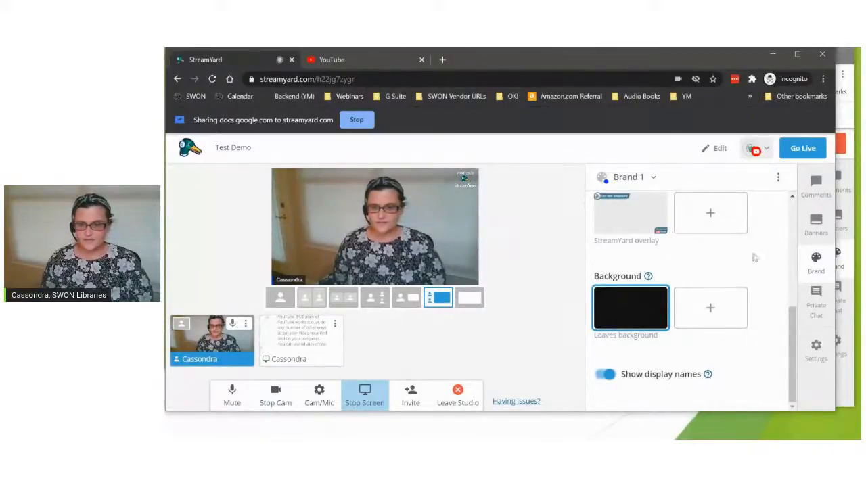
pyautogui.scroll(7, 756, 257)
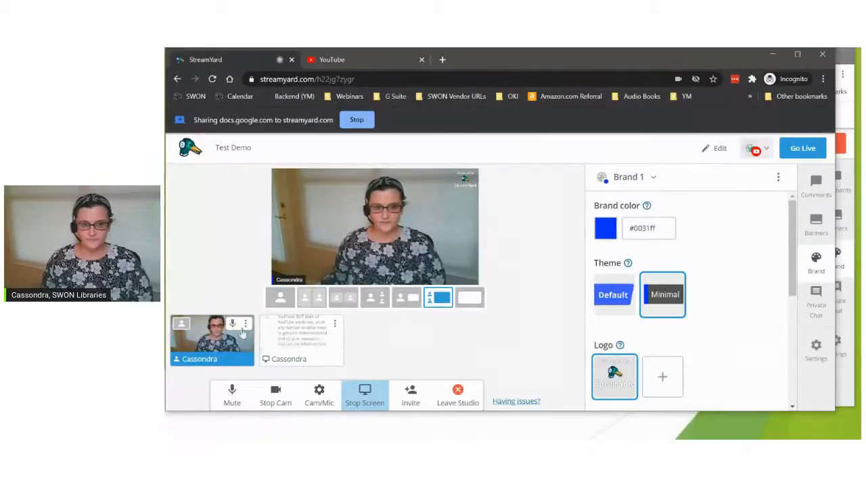
# - Remove the camera feed from the stream, dismissing the audio tip, and start the live broadcast
pyautogui.moveTo(218, 344)
pyautogui.click(212, 341)
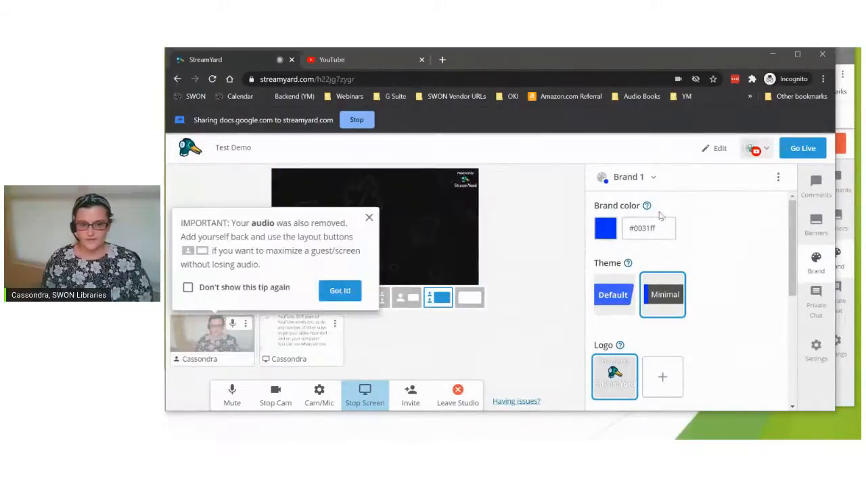
pyautogui.click(339, 290)
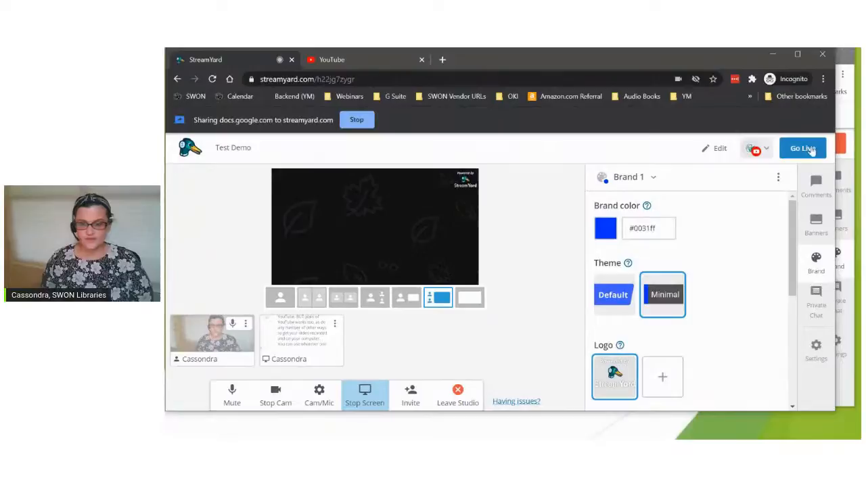
pyautogui.click(815, 152)
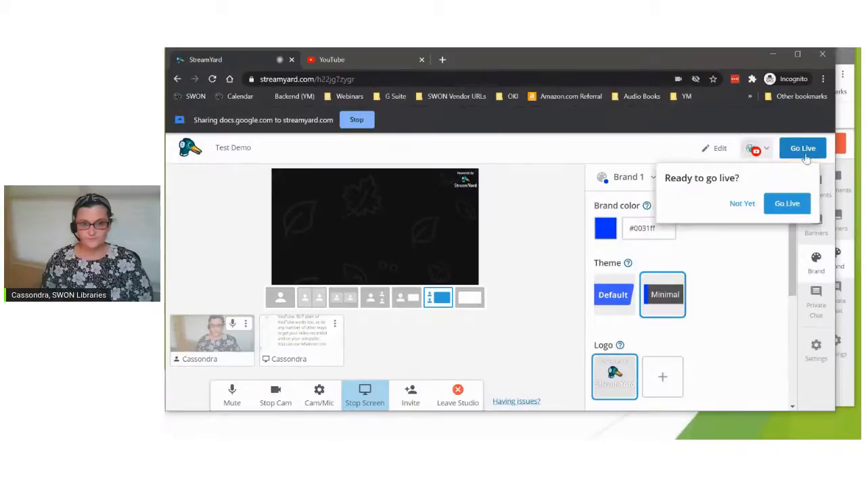
pyautogui.click(782, 206)
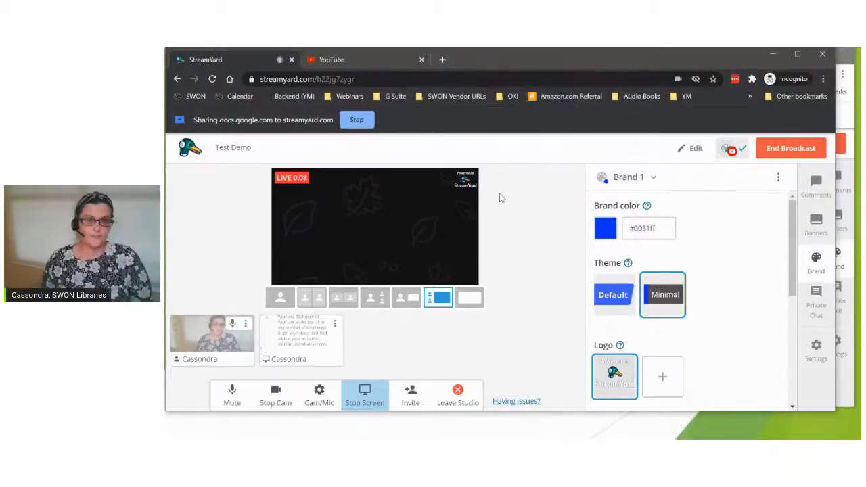
# - End the live broadcast and close the feedback prompt without rating it
pyautogui.click(801, 149)
pyautogui.click(773, 203)
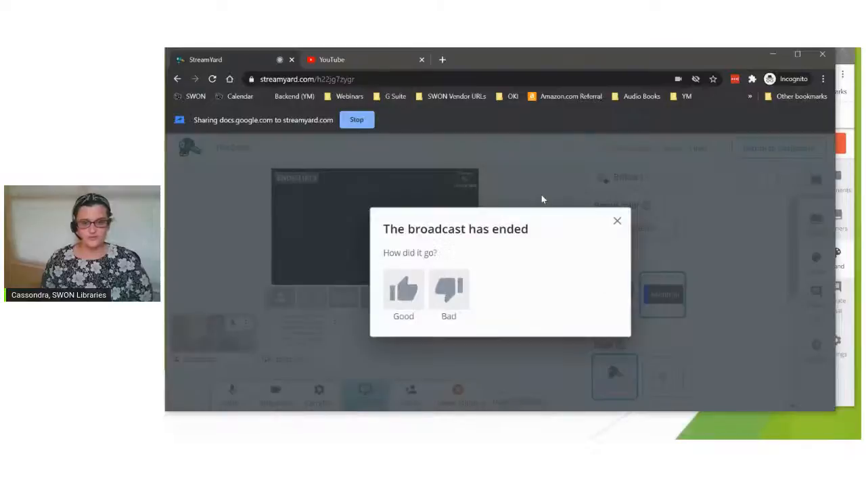
pyautogui.click(616, 222)
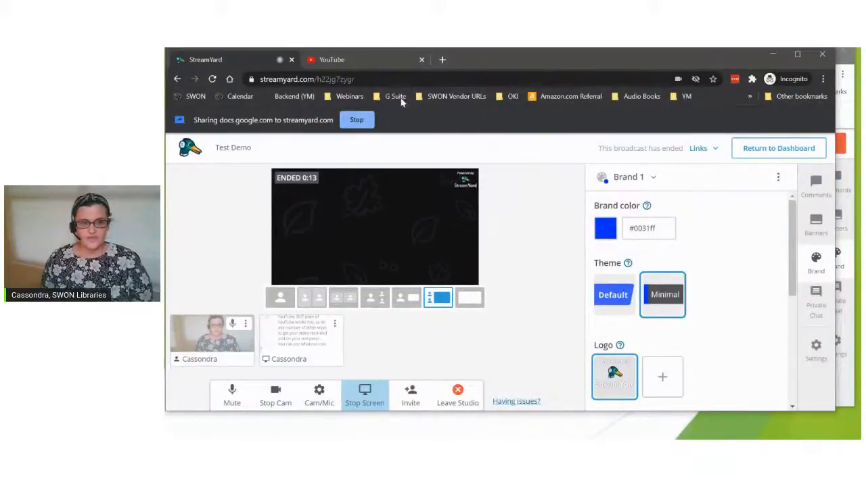
# - Switch to YouTube, stop sharing the Google Docs tab, and open the webcam setup for going live
pyautogui.click(355, 63)
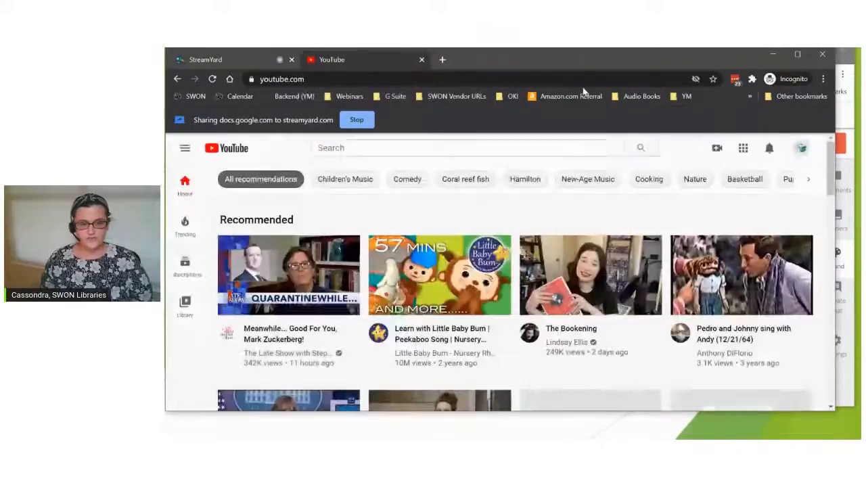
pyautogui.click(357, 121)
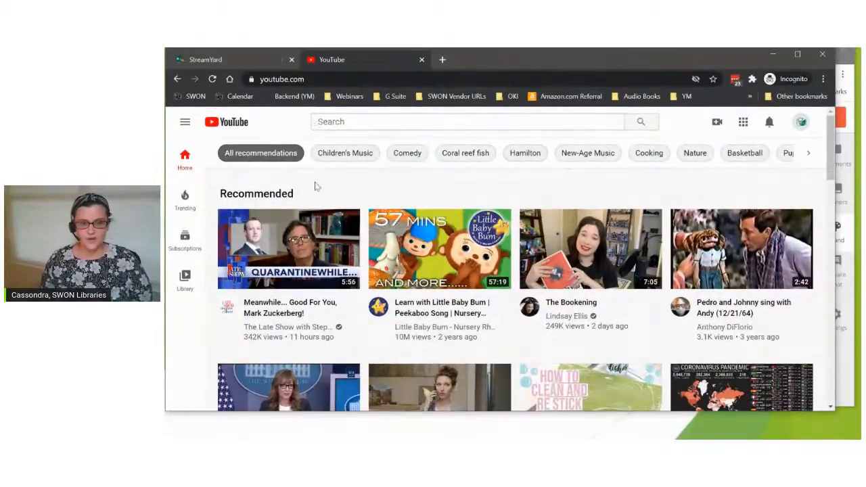
pyautogui.click(717, 123)
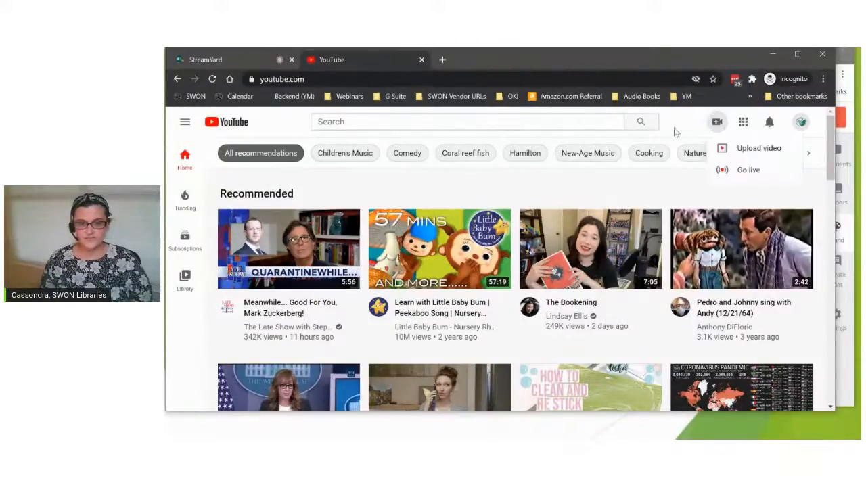
pyautogui.click(757, 171)
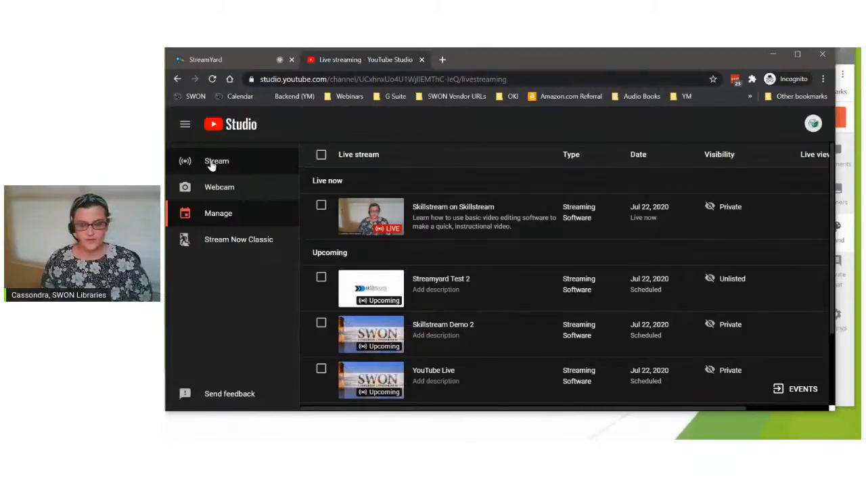
pyautogui.click(233, 196)
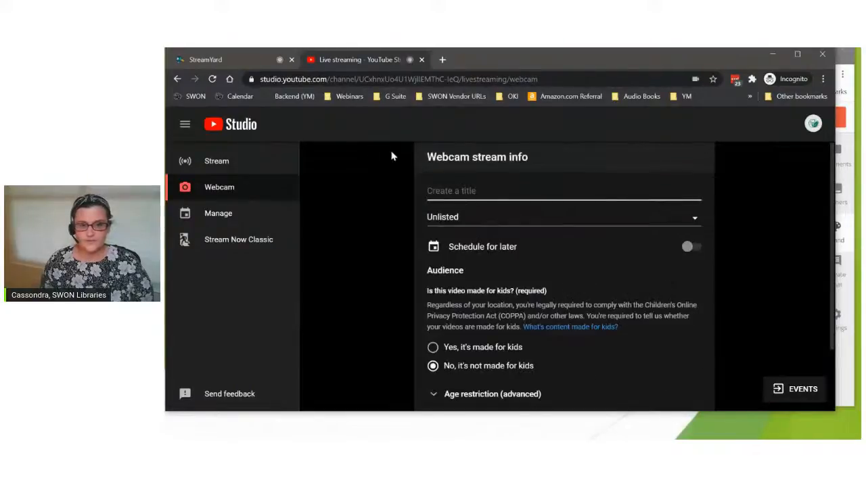
# - Title the webcam stream "Streaming Demo", keep its visibility Unlisted, and proceed to the stream preview
pyautogui.write('Strea')
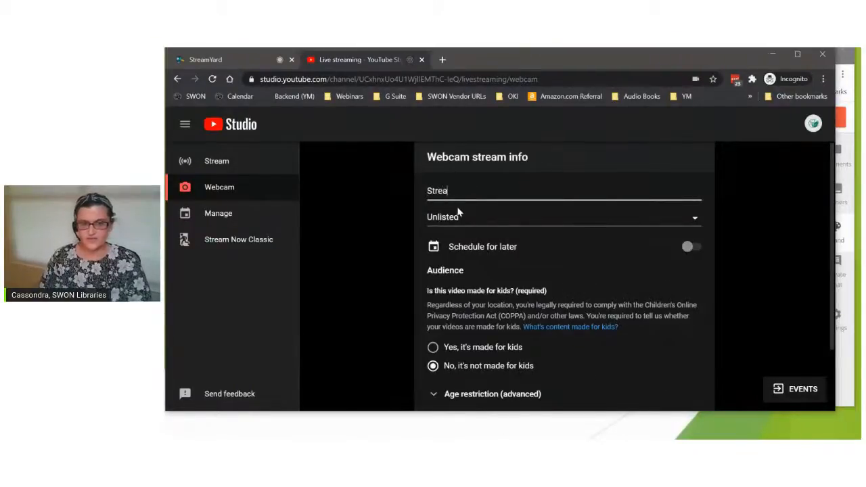
pyautogui.write('ming Demo')
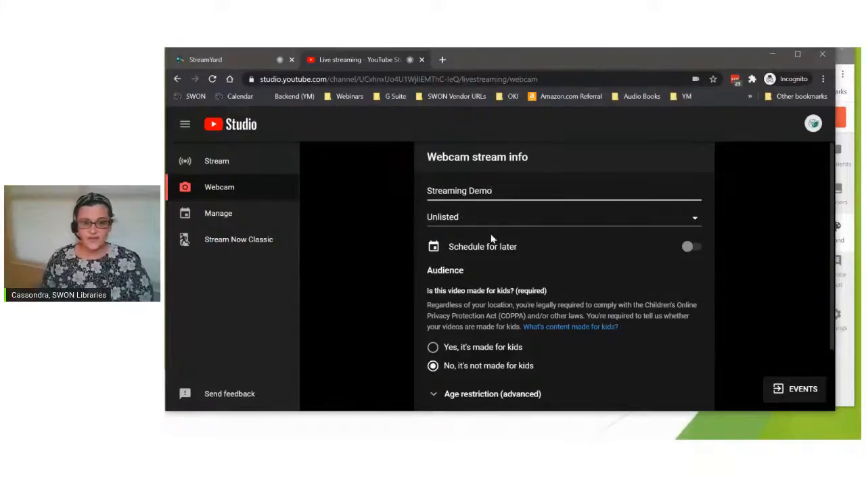
pyautogui.click(486, 220)
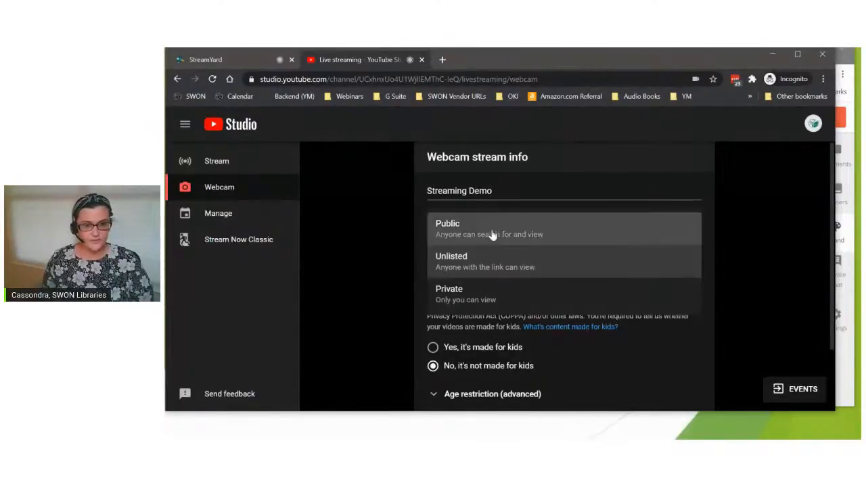
pyautogui.click(496, 270)
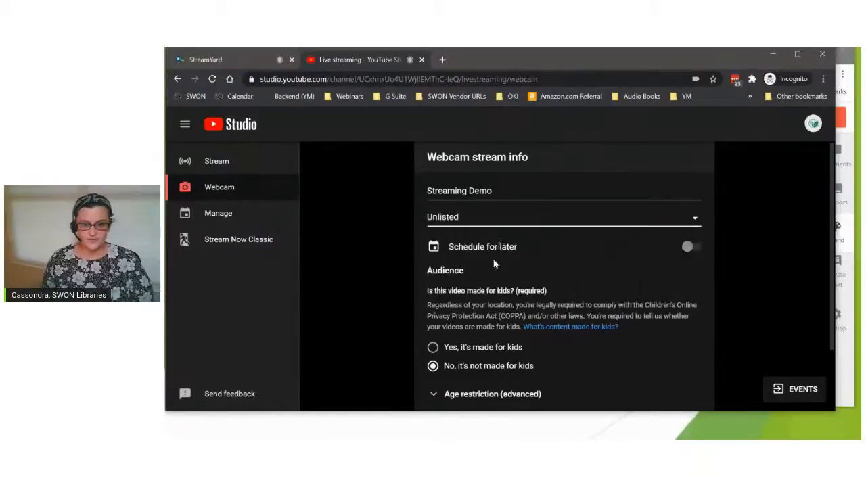
pyautogui.scroll(-3, 505, 287)
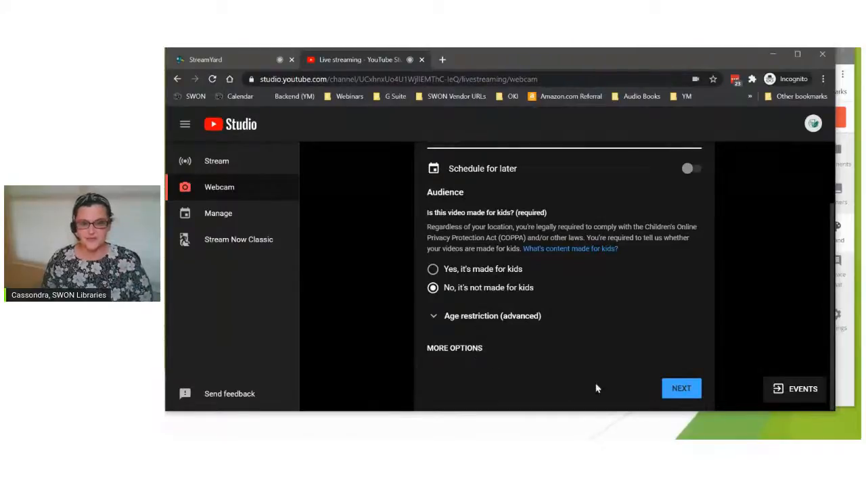
pyautogui.click(681, 390)
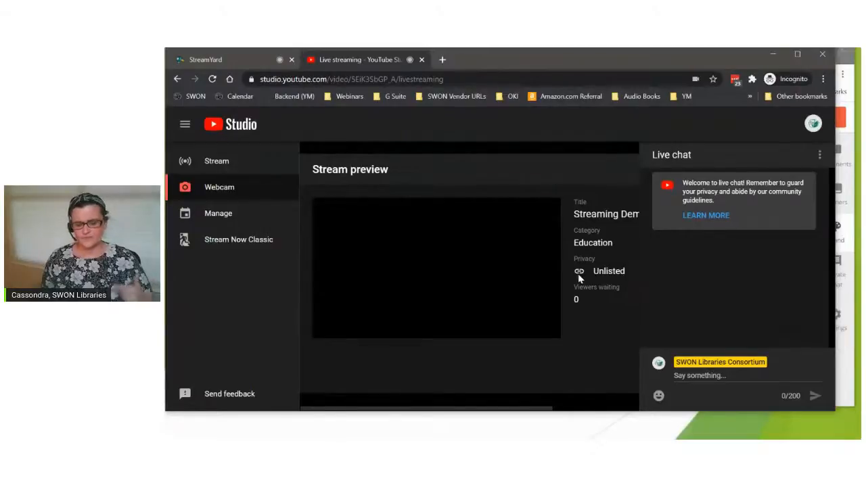
# - Check the live chat options, widen the browser window and go live with the webcam stream
pyautogui.moveTo(538, 265)
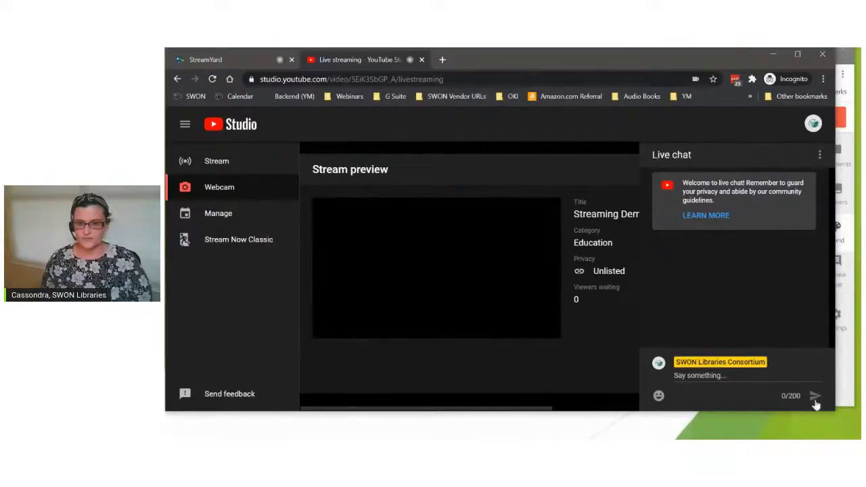
pyautogui.click(820, 155)
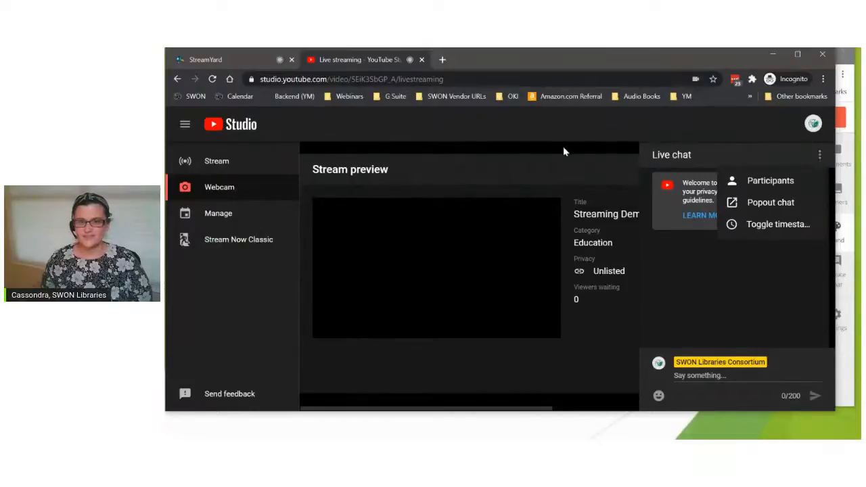
pyautogui.moveTo(835, 183); pyautogui.dragTo(865, 182)
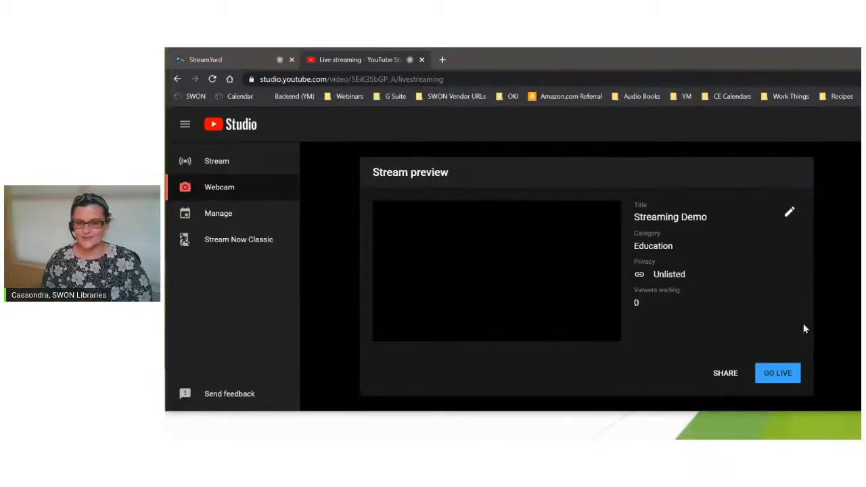
pyautogui.click(777, 376)
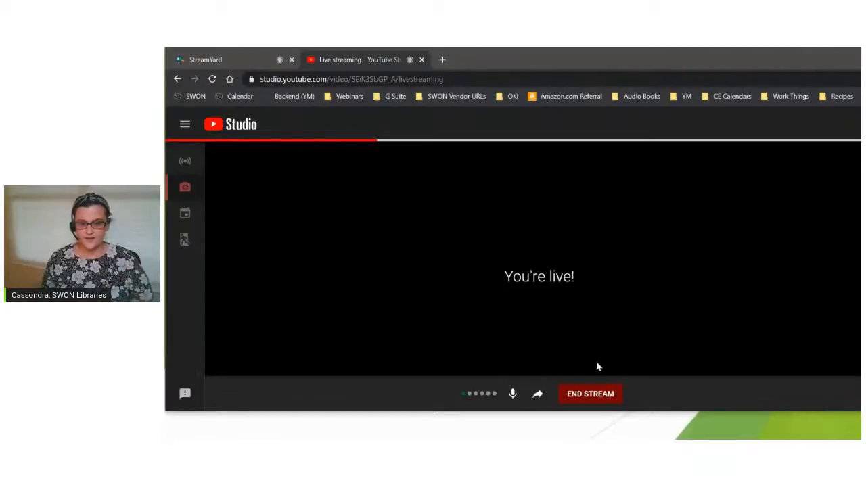
# - End the webcam stream, narrow the browser window and open the recording for editing in YouTube Studio
pyautogui.click(596, 400)
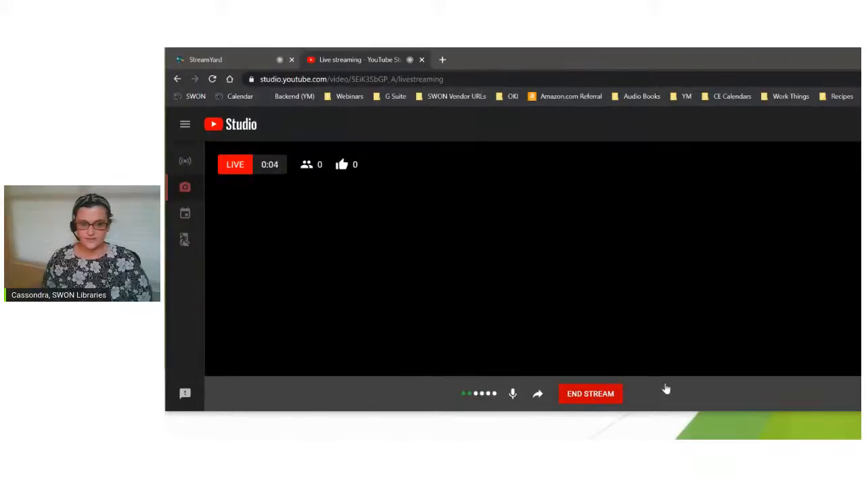
pyautogui.click(705, 277)
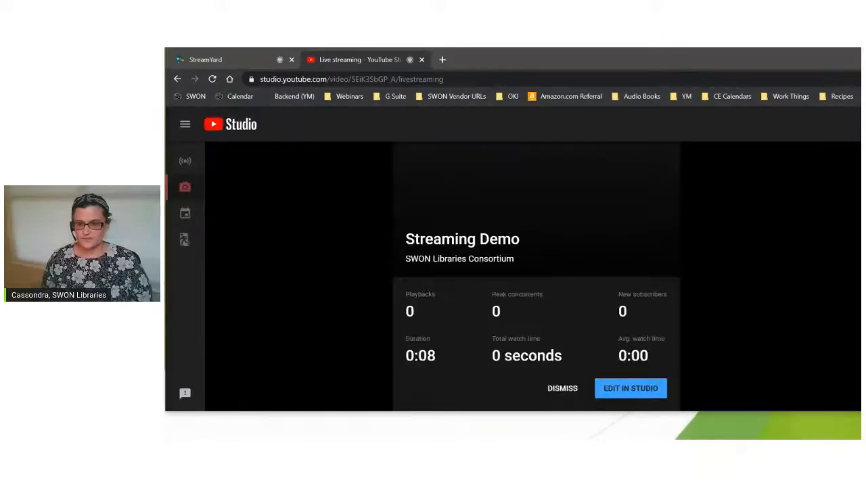
pyautogui.moveTo(861, 254); pyautogui.dragTo(810, 253)
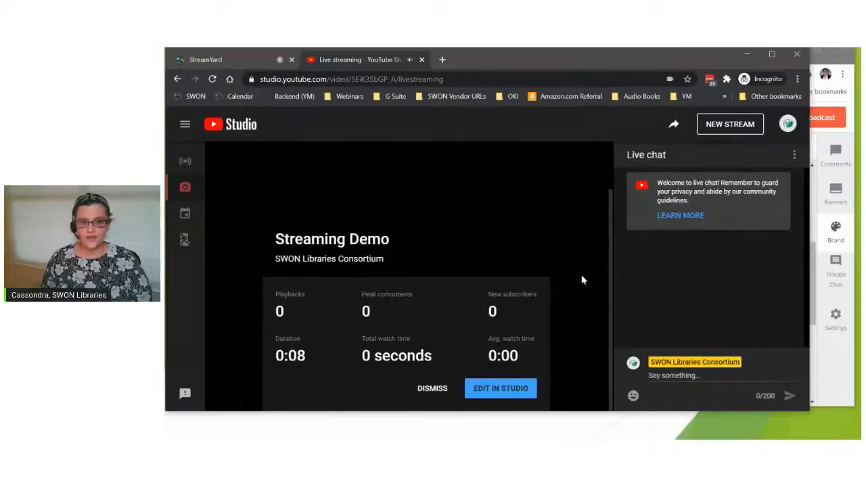
pyautogui.click(506, 390)
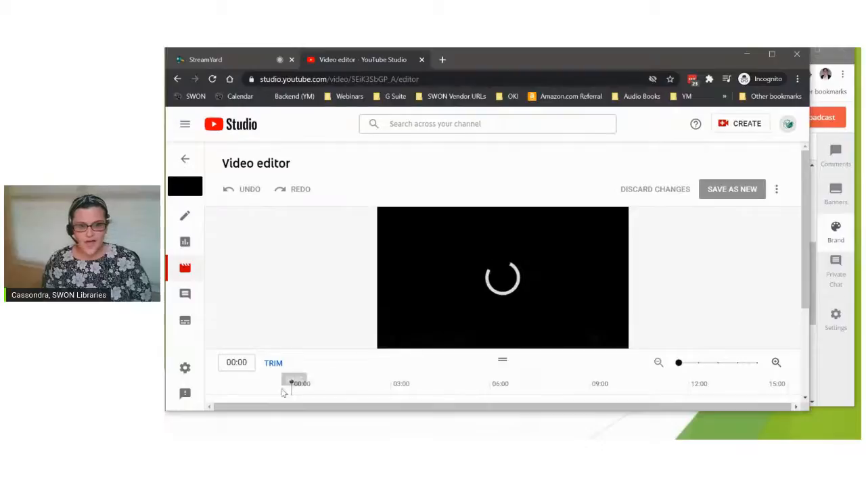
# - Move the video editor's playhead to 06:00, try the Trim tool on the recording and cancel the trim
pyautogui.moveTo(290, 385); pyautogui.dragTo(488, 383)
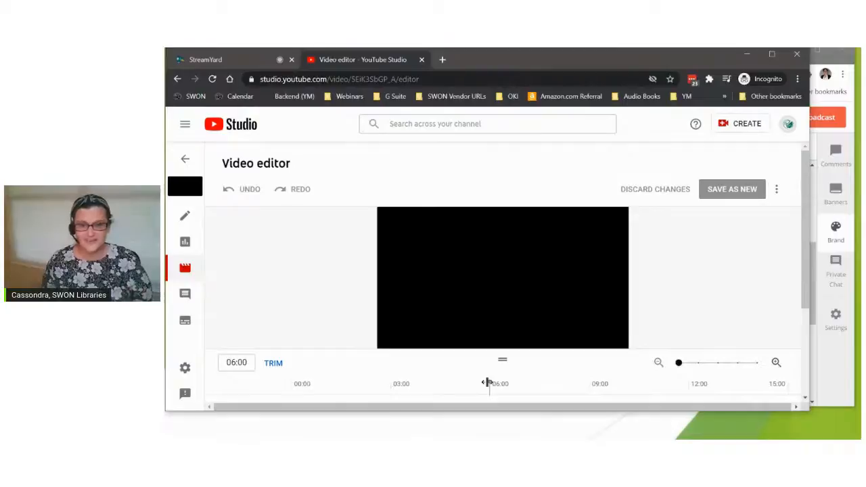
pyautogui.click(274, 365)
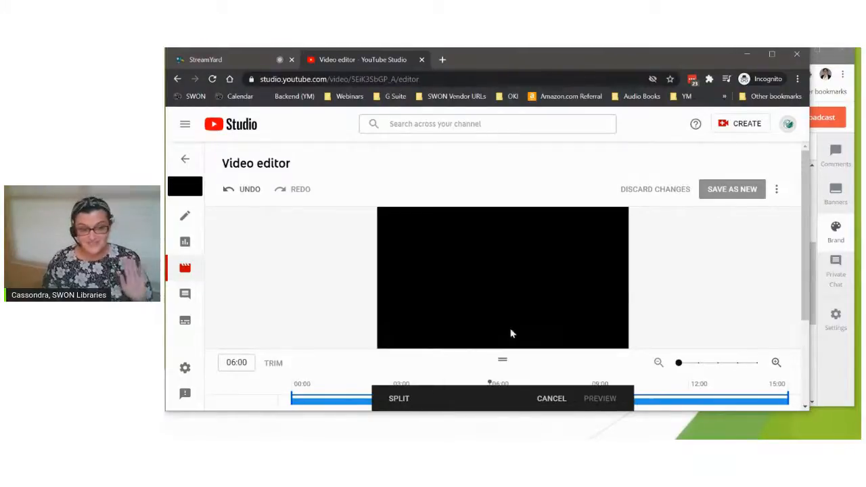
pyautogui.scroll(-2, 744, 304)
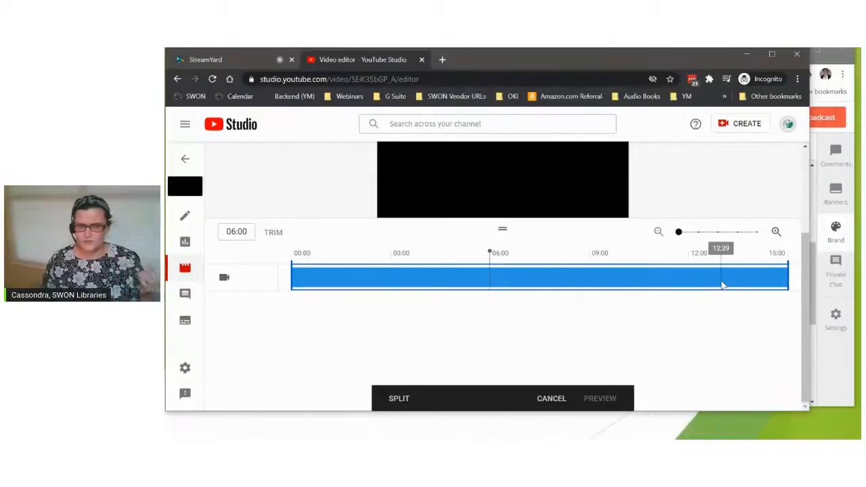
pyautogui.click(543, 400)
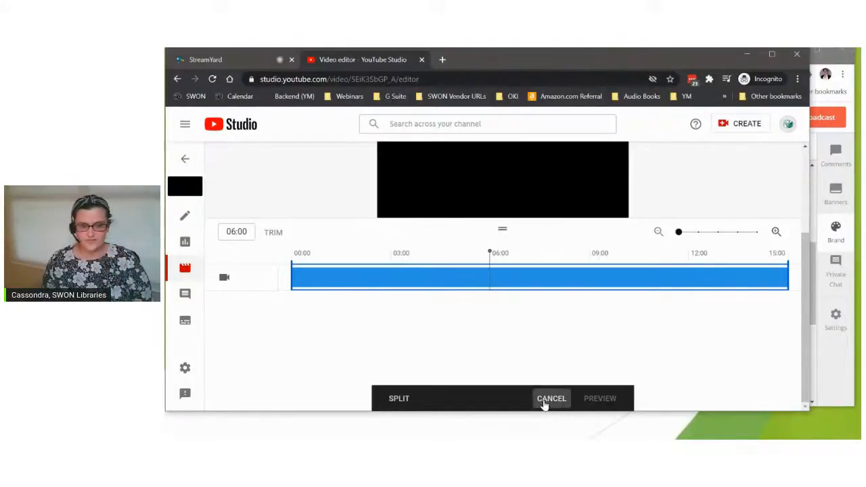
pyautogui.scroll(2, 522, 329)
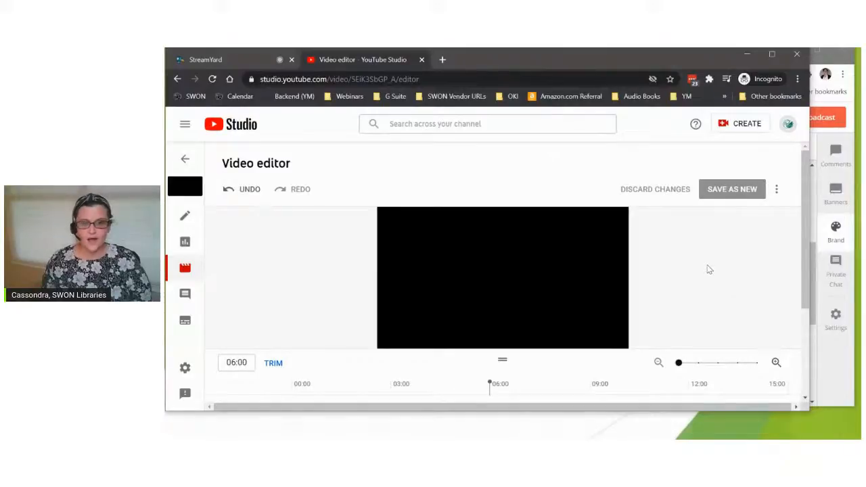
pyautogui.scroll(-2, 711, 239)
pyautogui.scroll(2, 711, 240)
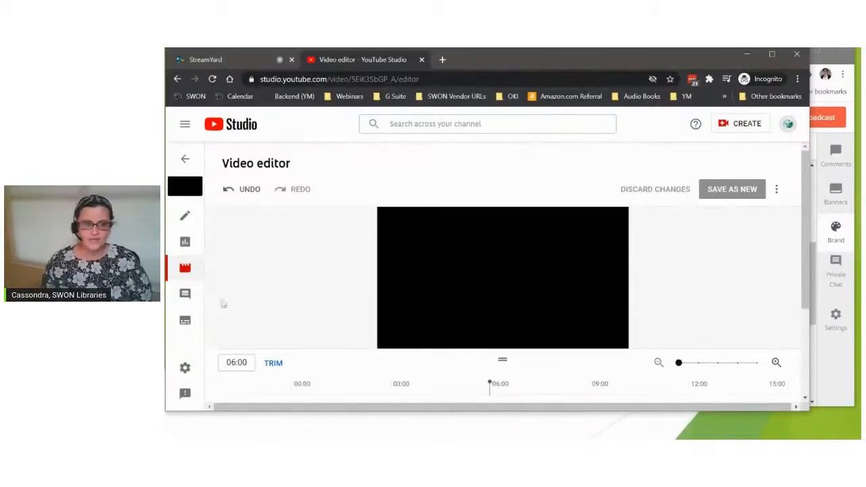
# - Open the recording's video details and review its visibility, thumbnail, playlist and audience settings
pyautogui.click(189, 218)
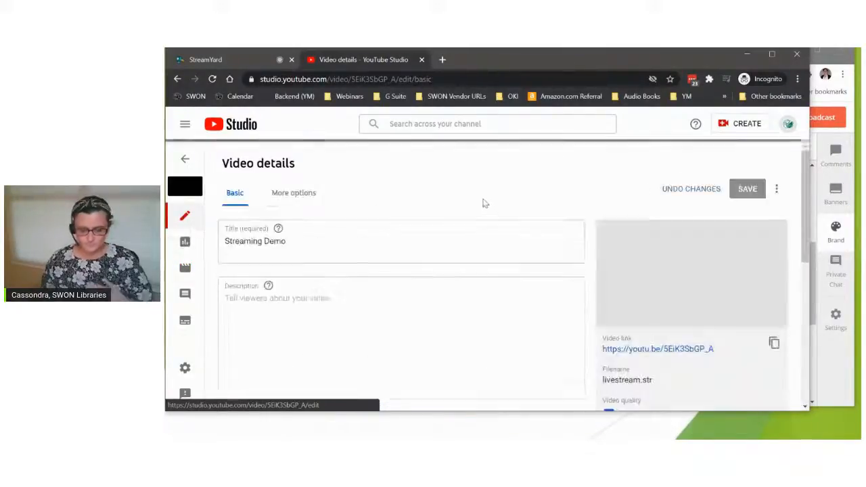
pyautogui.scroll(-3, 644, 359)
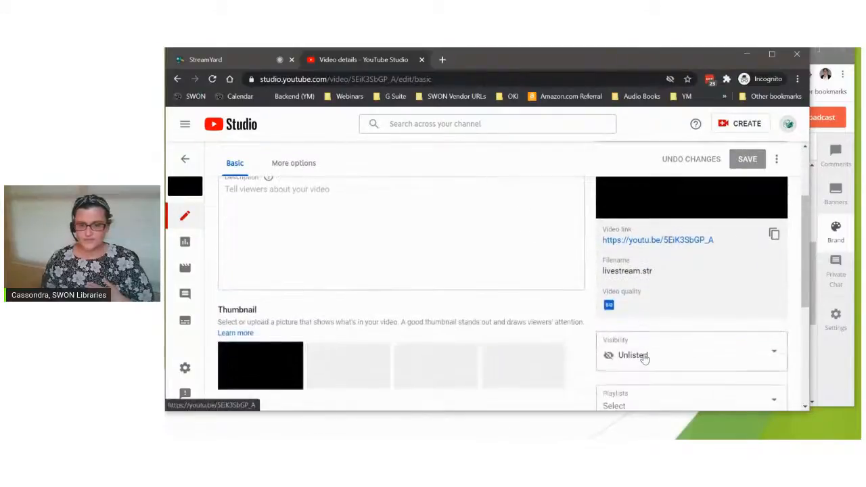
pyautogui.scroll(-2, 342, 382)
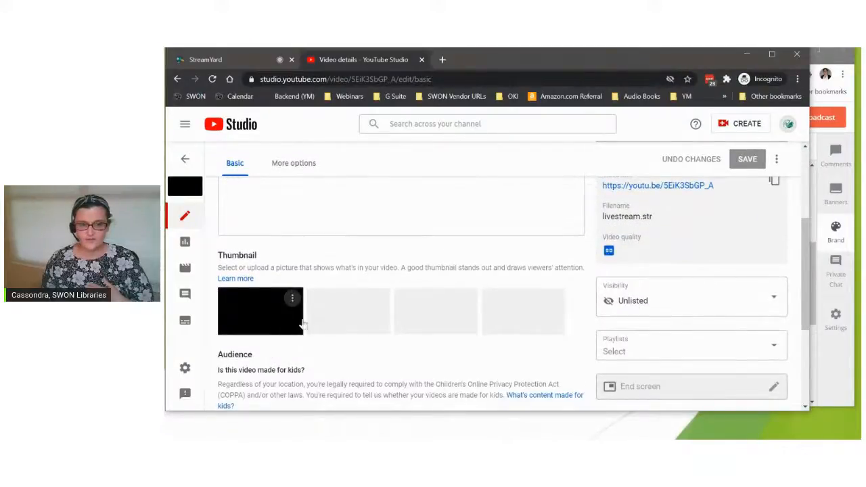
pyautogui.scroll(-3, 440, 311)
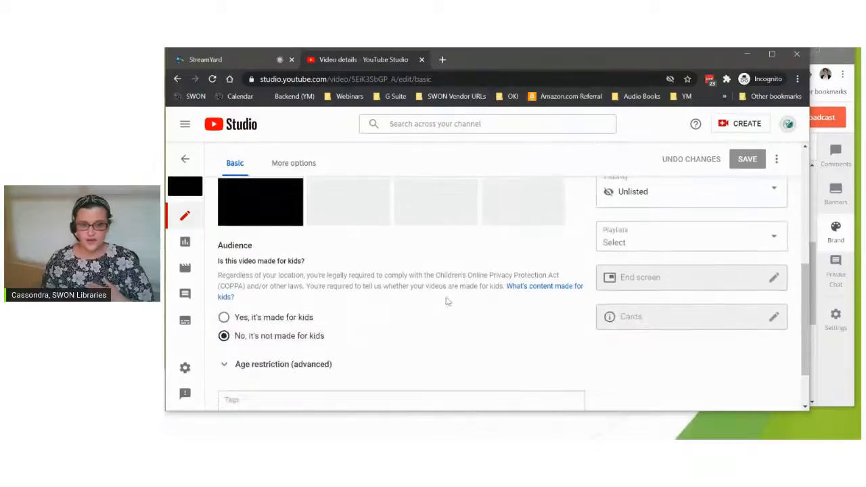
# - Review the recording's advanced options, including the category list, video language, comment, live chat and embedding settings
pyautogui.click(291, 164)
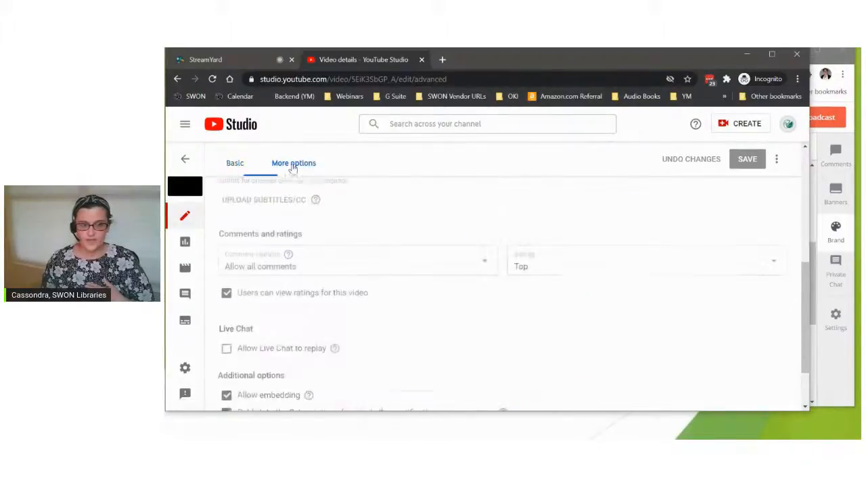
pyautogui.scroll(3, 396, 263)
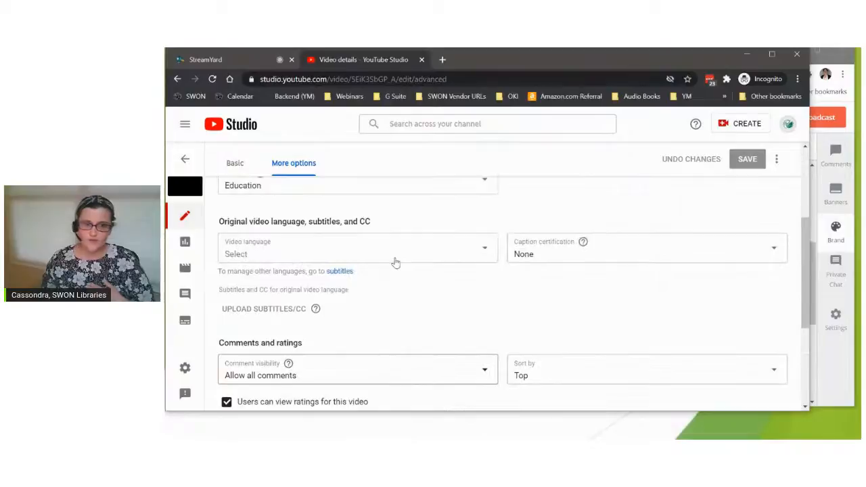
pyautogui.click(401, 239)
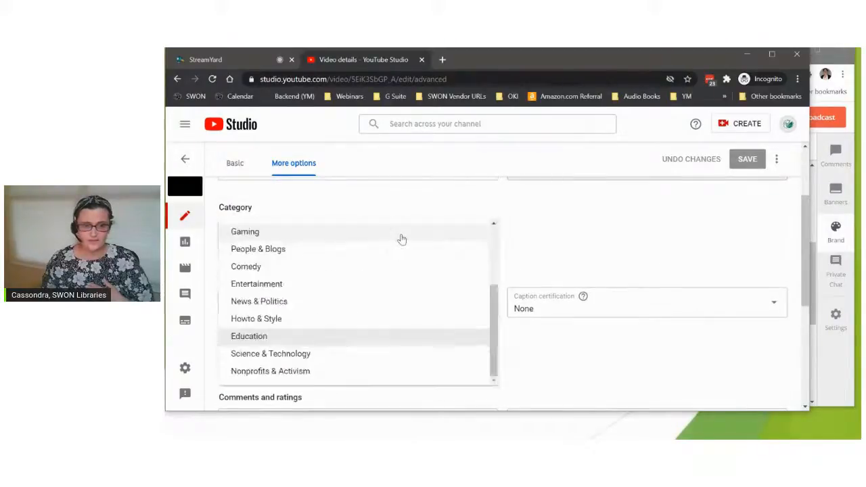
pyautogui.click(561, 220)
pyautogui.scroll(-5, 561, 221)
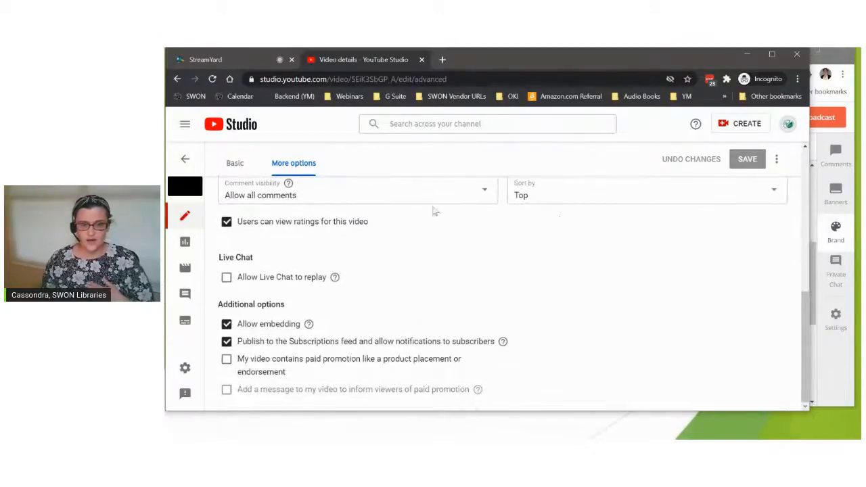
# - Add the tags Skillstream, SWON and SWON Skillstream to the Streaming Demo recording's basic details
pyautogui.click(230, 164)
pyautogui.click(444, 359)
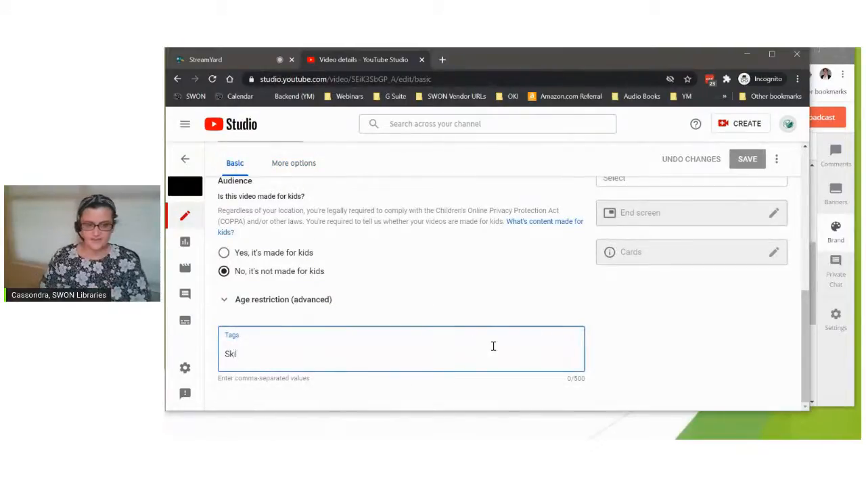
pyautogui.write('Skillstream')
pyautogui.press('Return')
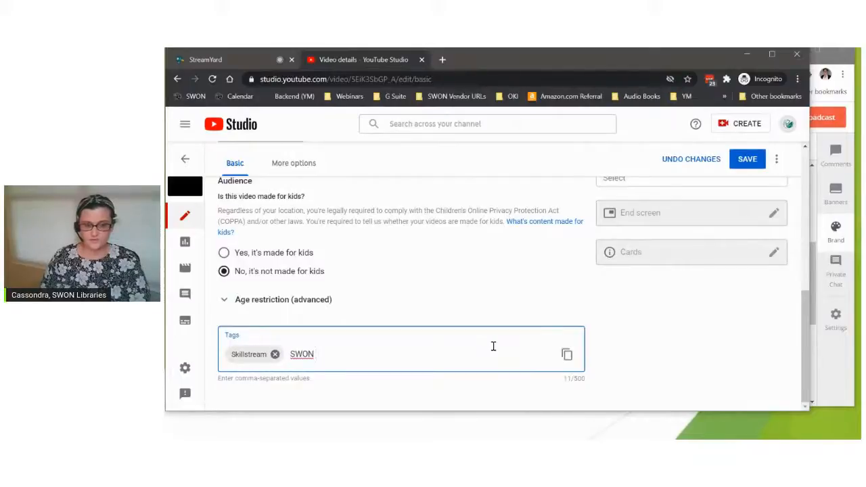
pyautogui.write('S')
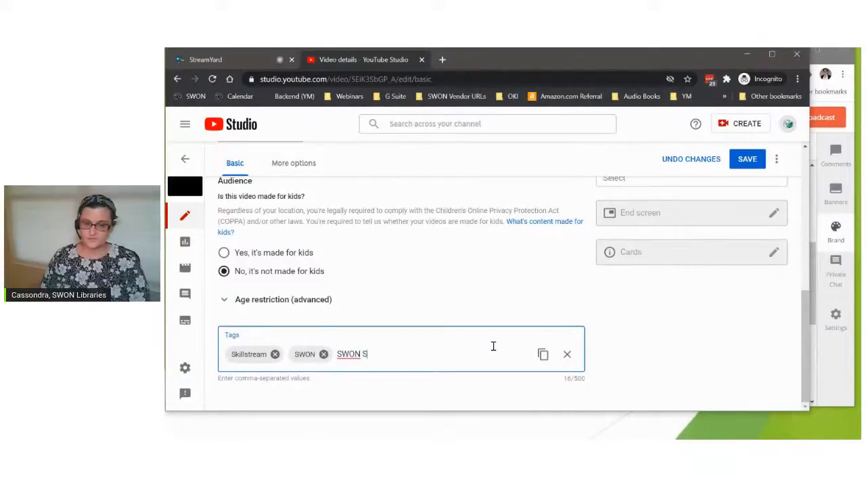
pyautogui.write('WON,SWON Skillstream,')
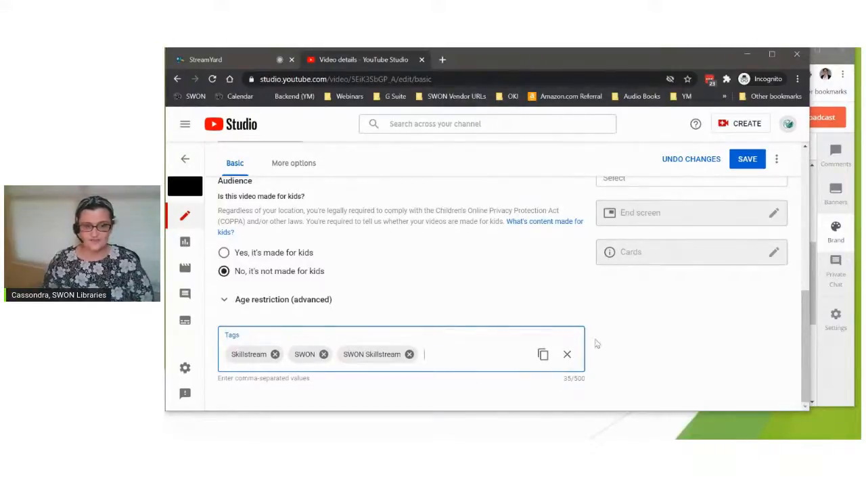
# - Review the recording's private, unlisted, public and schedule visibility choices and its video link without changing them
pyautogui.scroll(3, 645, 275)
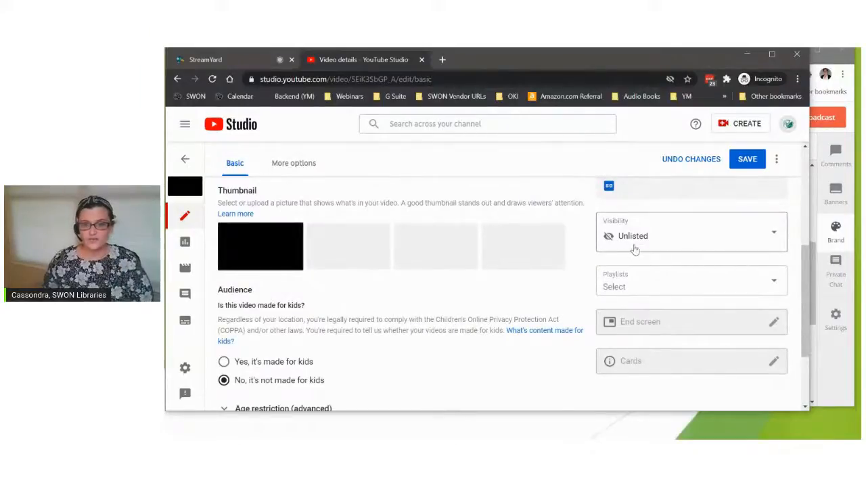
pyautogui.click(635, 249)
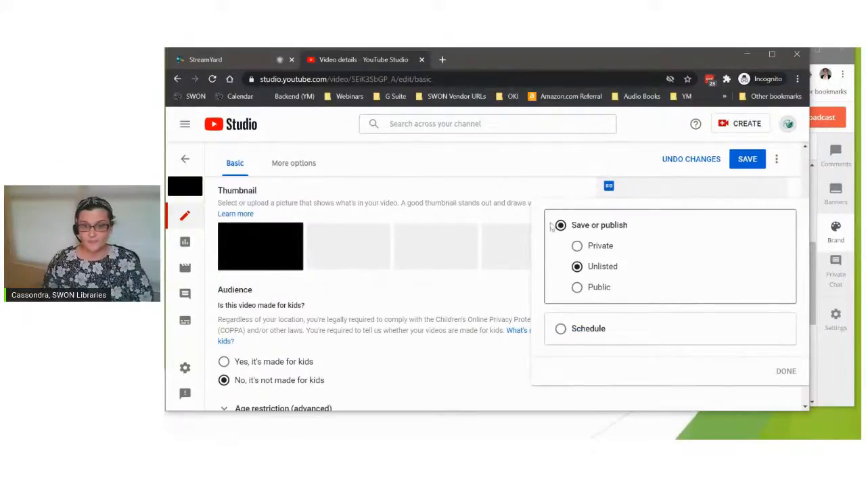
pyautogui.click(549, 199)
pyautogui.scroll(3, 644, 270)
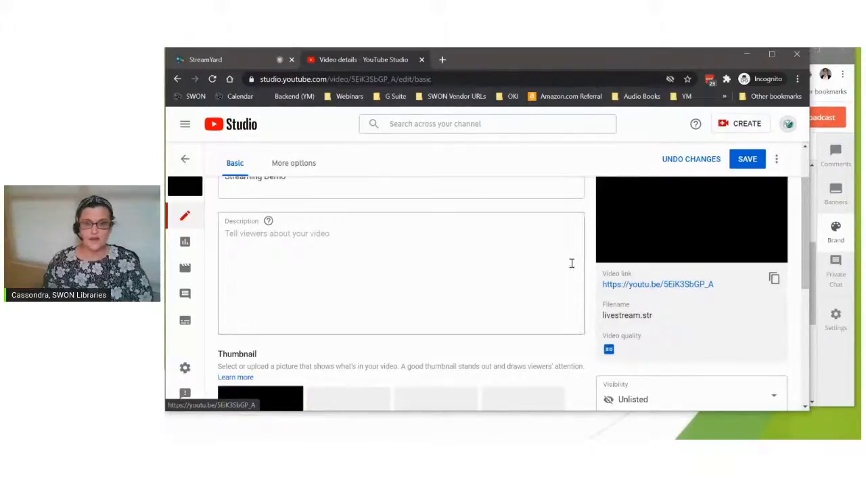
pyautogui.scroll(2, 572, 264)
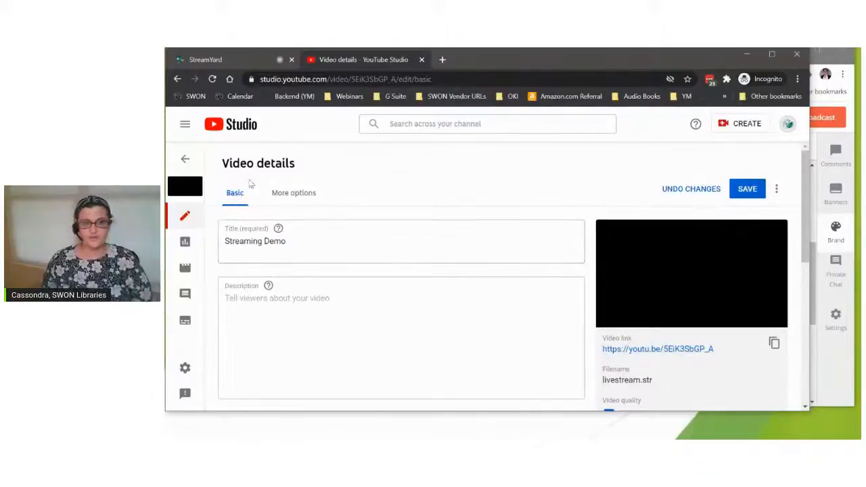
# - Leave the video details, discarding the unsaved changes, and list the channel's live streams
pyautogui.click(185, 158)
pyautogui.click(541, 144)
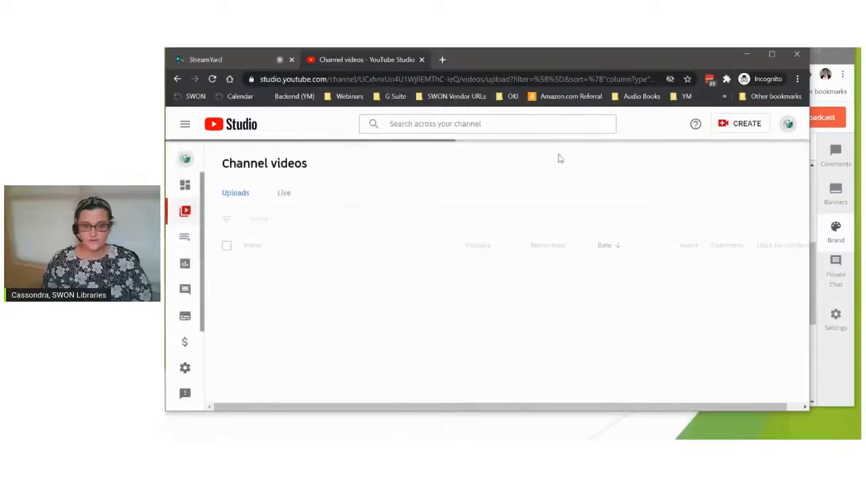
pyautogui.click(279, 197)
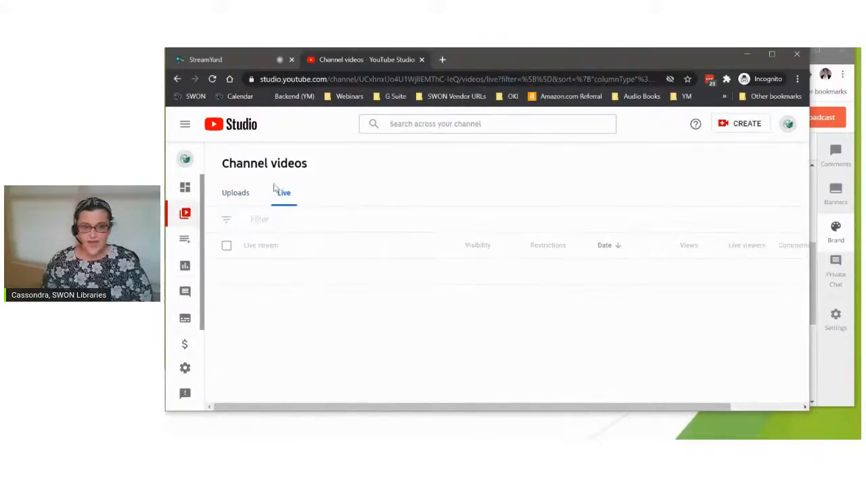
# - Find the private replay directly below Streaming Demo in the live replays and open its video details
pyautogui.scroll(-3, 397, 251)
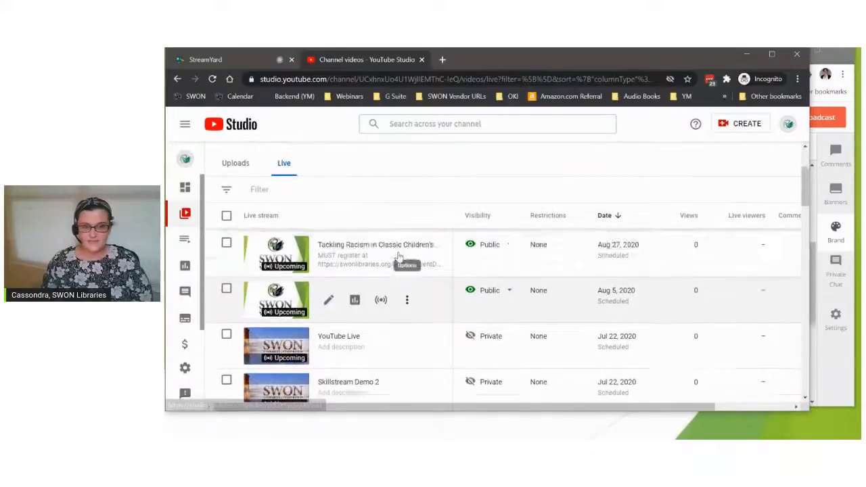
pyautogui.scroll(3, 439, 267)
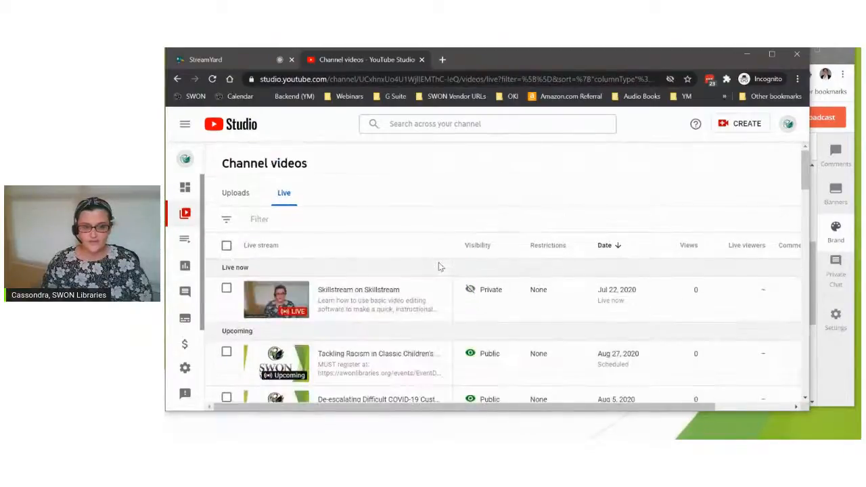
pyautogui.scroll(-6, 439, 267)
pyautogui.scroll(1, 438, 267)
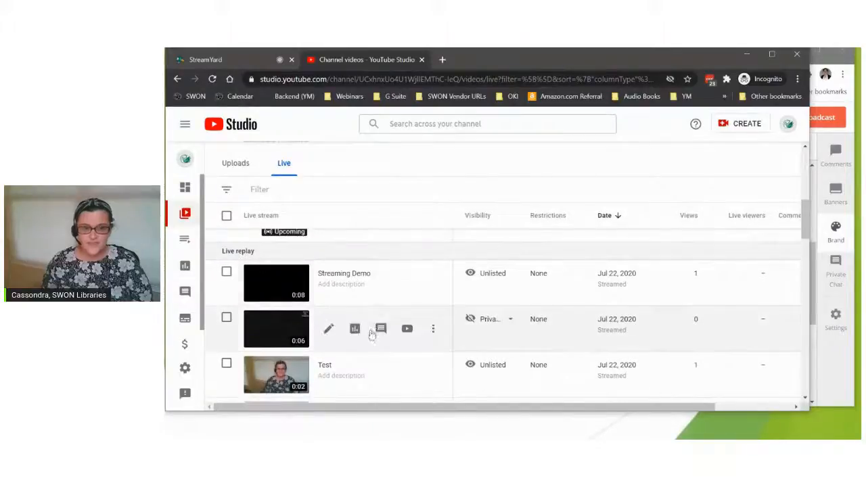
pyautogui.scroll(1, 373, 329)
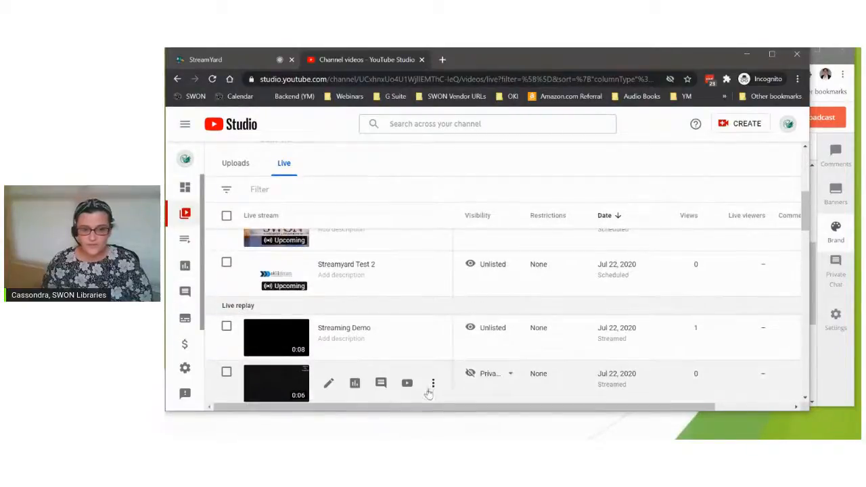
pyautogui.scroll(-1, 328, 386)
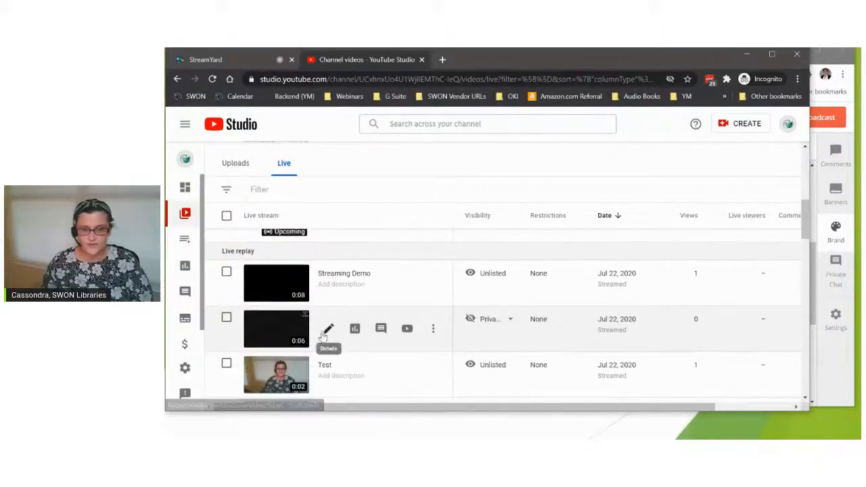
pyautogui.click(328, 329)
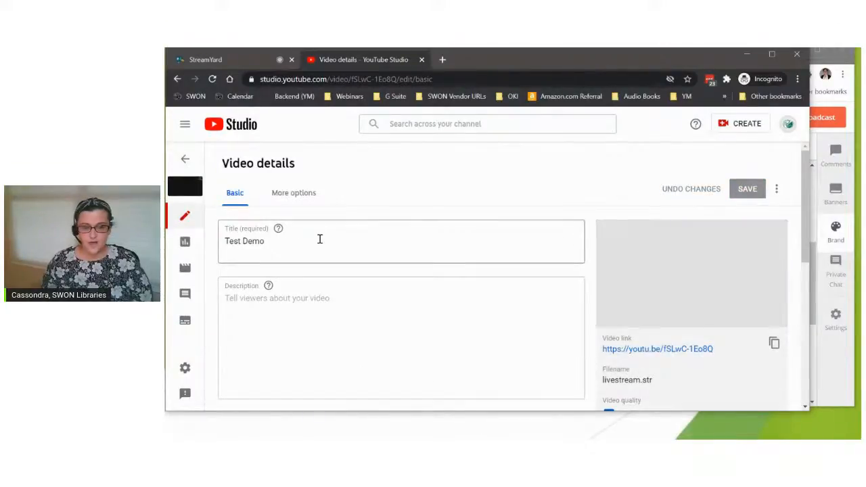
pyautogui.click(320, 239)
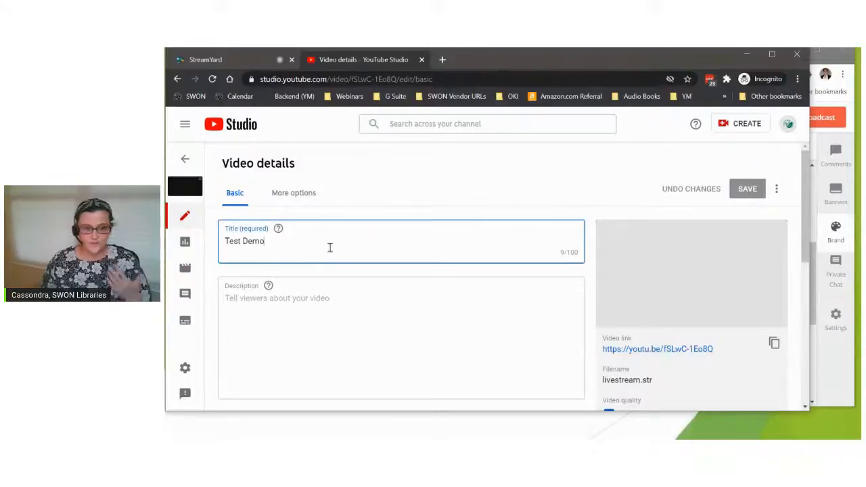
# - Upload Skillstream Youtube Thumbnail Slide.png as the Test Demo recording's thumbnail
pyautogui.scroll(-4, 311, 267)
pyautogui.click(271, 264)
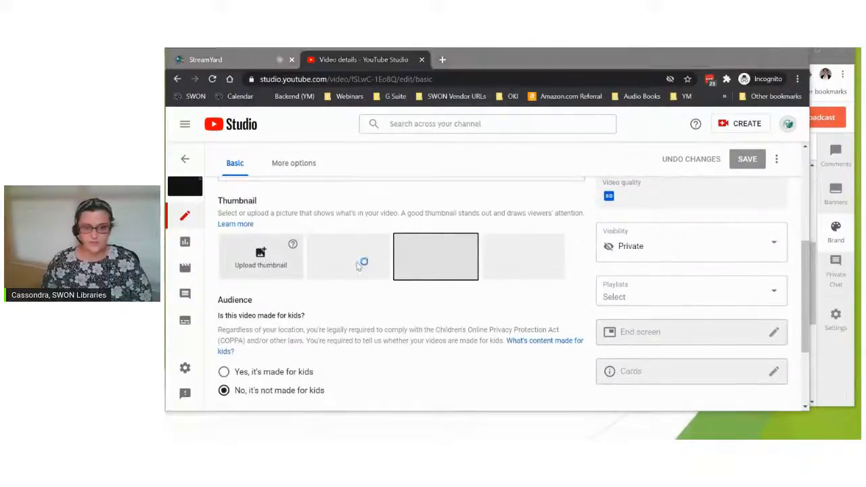
pyautogui.click(295, 150)
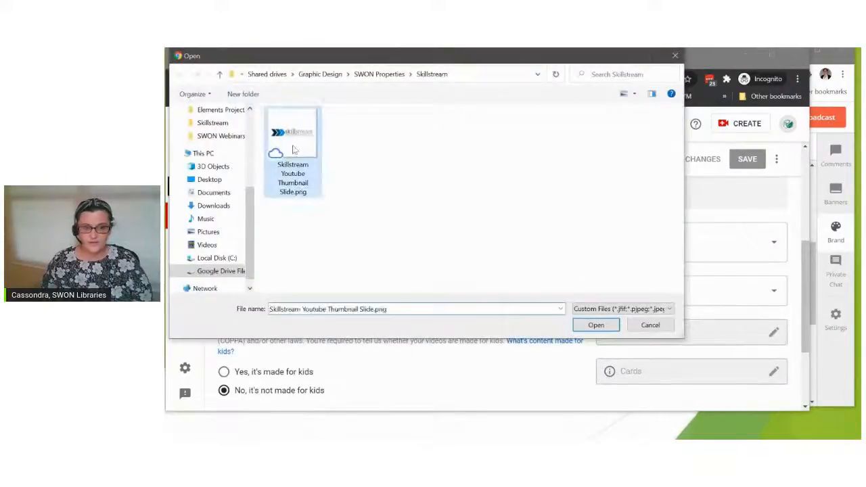
pyautogui.click(581, 325)
# - Check the Test Demo recording's category and other advanced options and return to its basic details
pyautogui.click(293, 163)
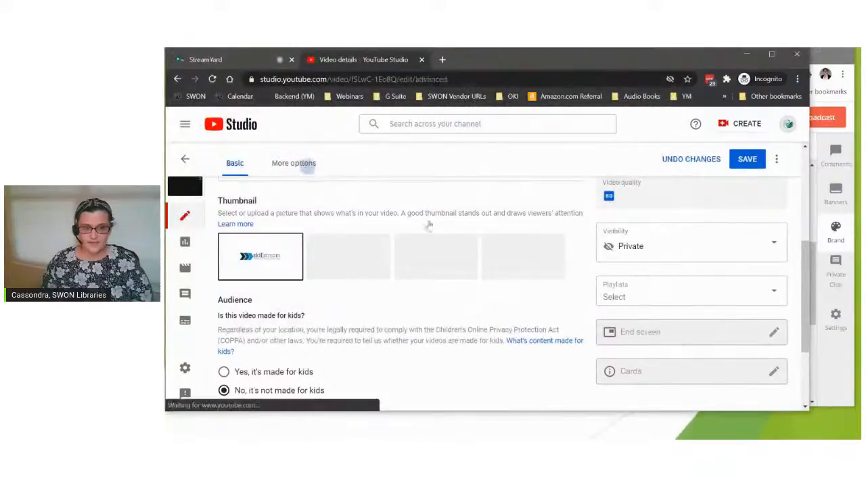
pyautogui.scroll(2, 348, 218)
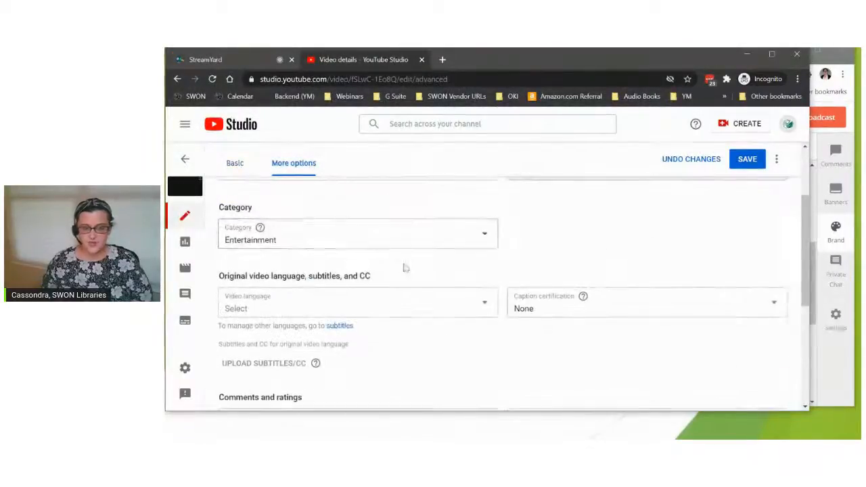
pyautogui.scroll(-2, 403, 267)
pyautogui.click(235, 164)
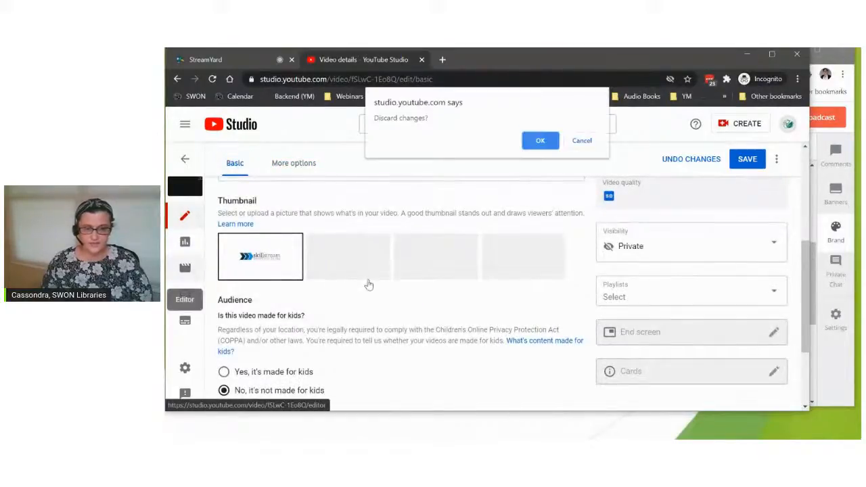
# - Open Test Demo in the video editor, discarding the unsaved changes, and move the playhead to 02:12
pyautogui.click(540, 140)
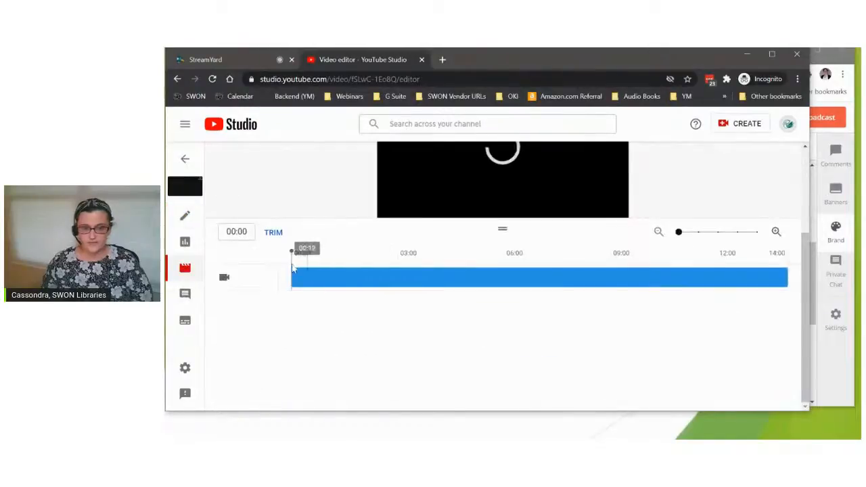
pyautogui.click(378, 255)
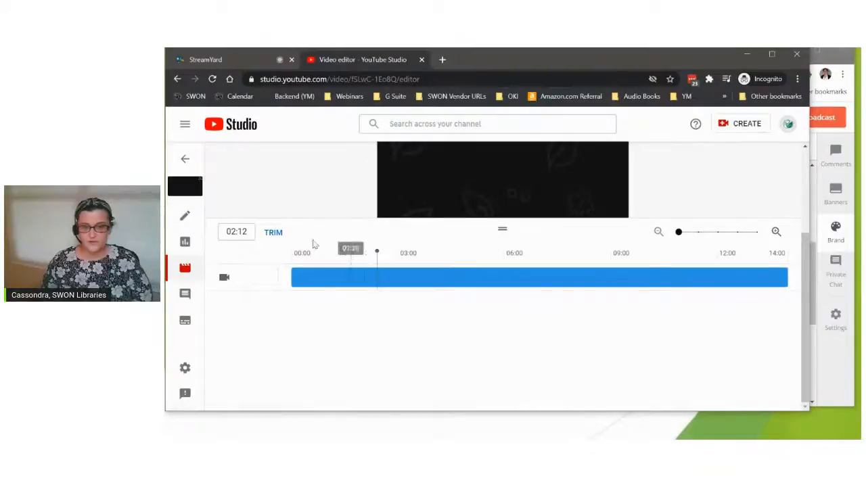
pyautogui.scroll(3, 230, 231)
# - Review the visibility choices in Test Demo's video details, and minimize the browser window to return to the StreamYard studio
pyautogui.click(185, 215)
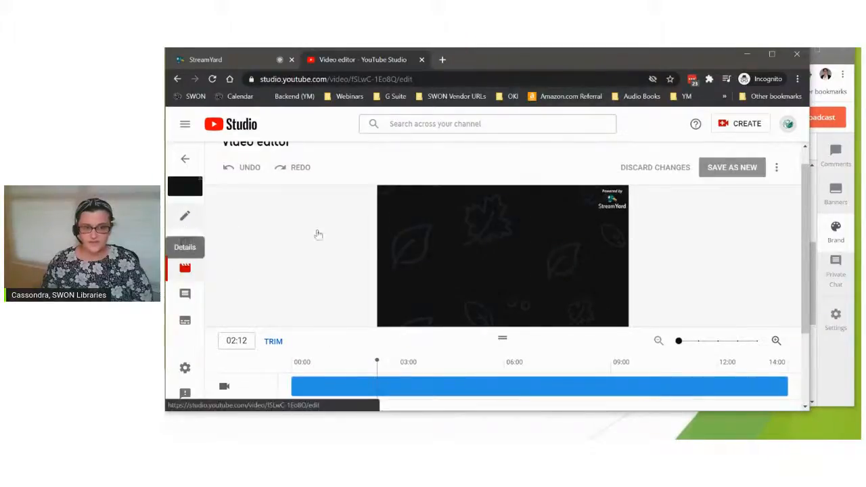
pyautogui.scroll(-5, 758, 255)
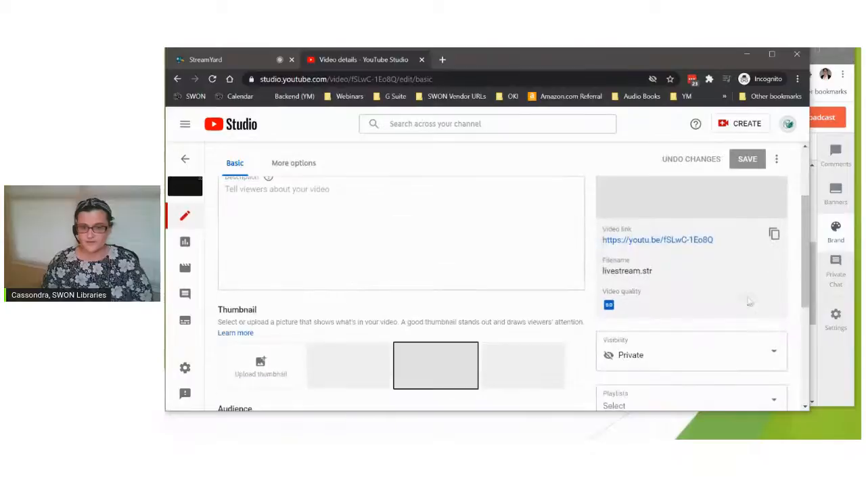
pyautogui.click(741, 255)
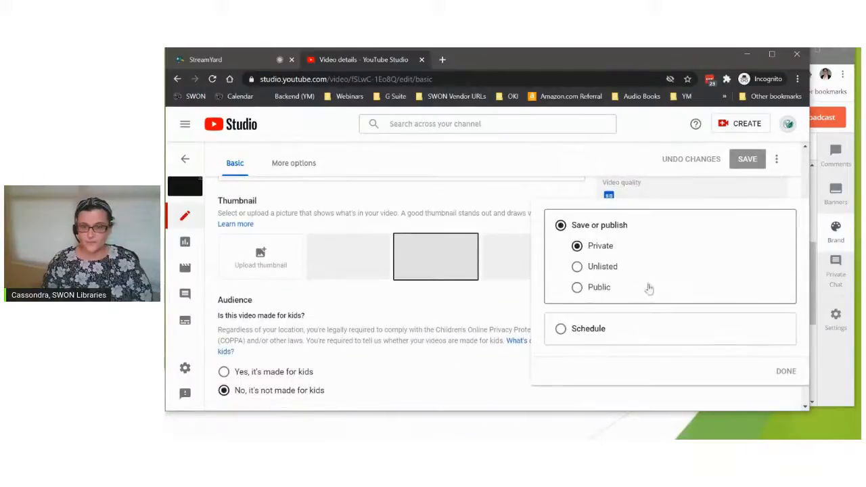
pyautogui.click(572, 175)
pyautogui.scroll(2, 629, 199)
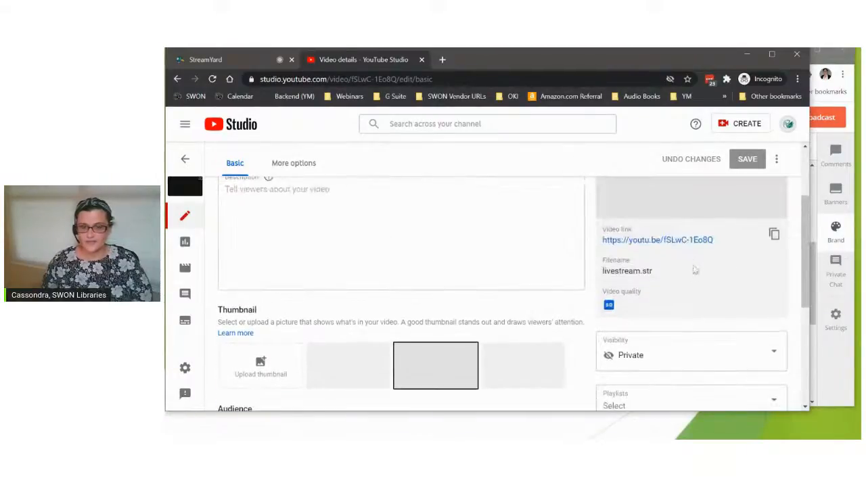
pyautogui.click(747, 55)
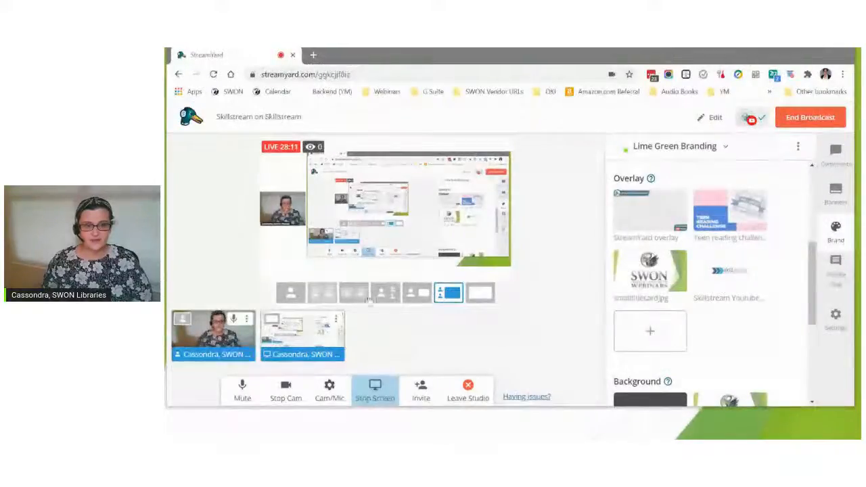